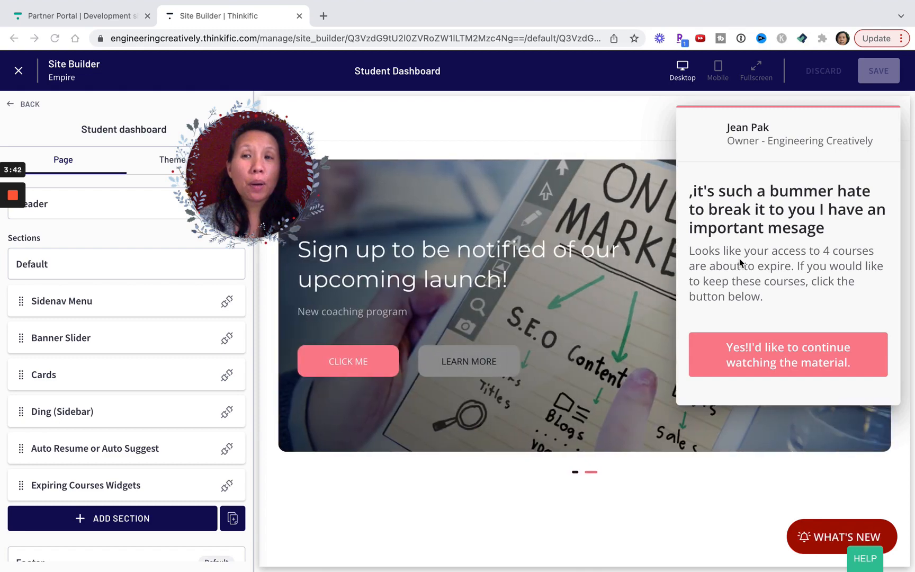
Search the available sections for "exp", then leave the section library without adding anything.
{"action": "left_click_drag", "start_coordinate": [263, 185], "coordinate": [411, 171]}
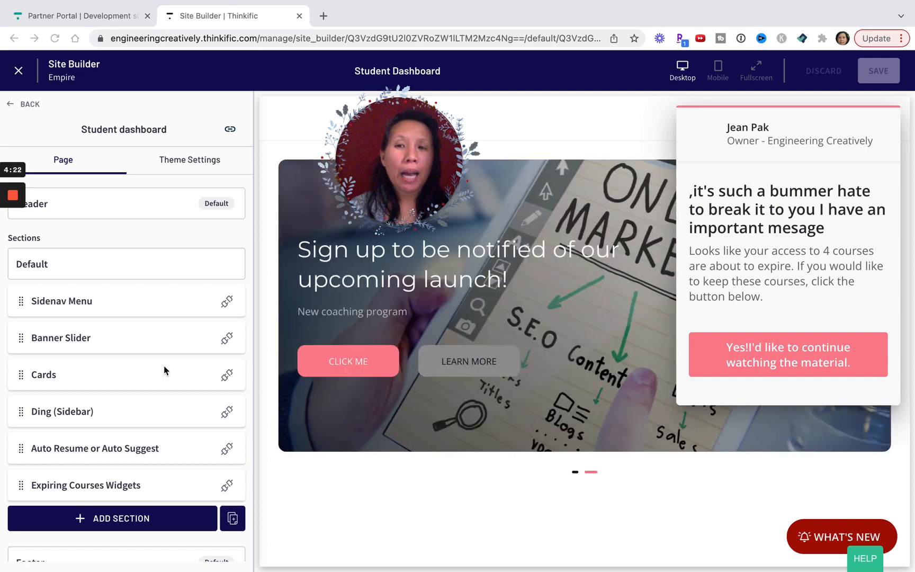
{"action": "scroll", "coordinate": [137, 374], "scroll_direction": "down", "scroll_amount": 1}
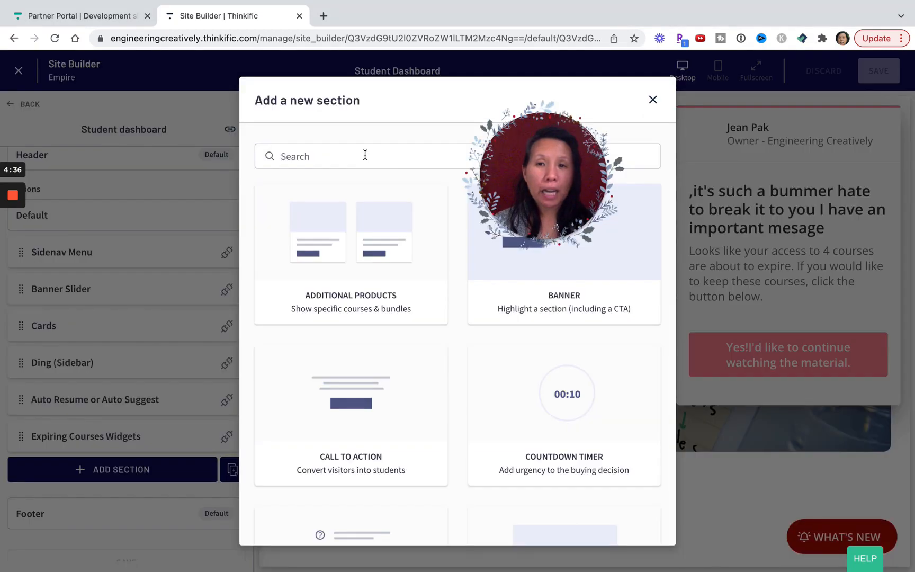
{"action": "left_click", "coordinate": [365, 155]}
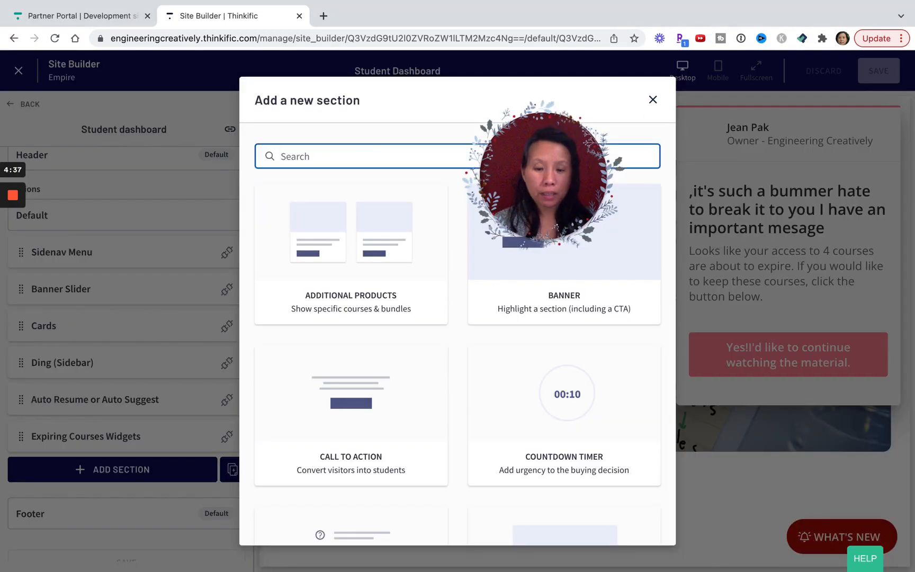
{"action": "type", "text": "exp"}
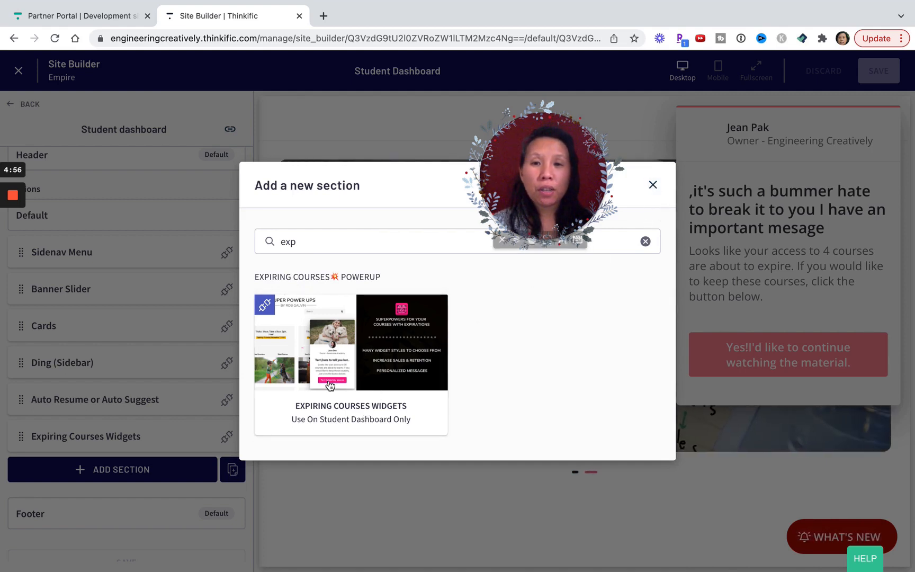
{"action": "left_click", "coordinate": [653, 185]}
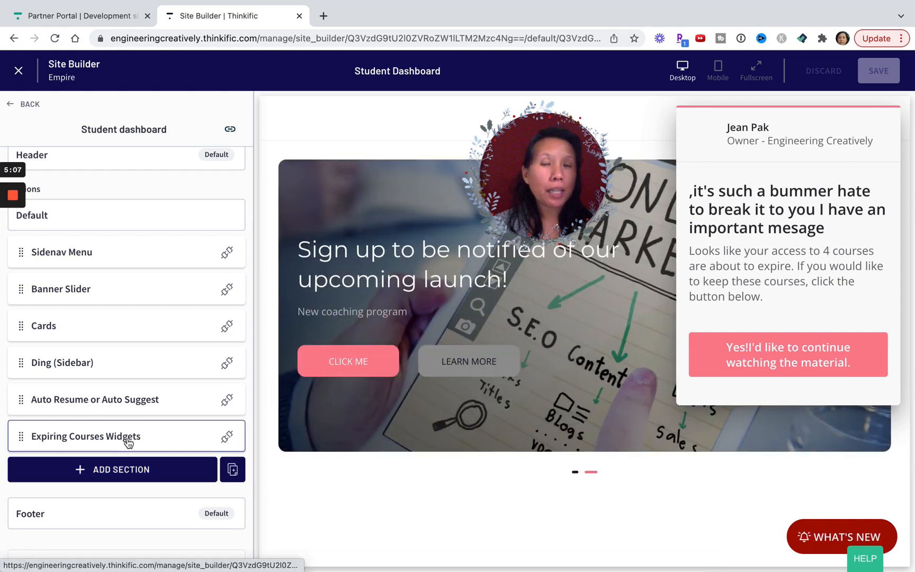
Open the Expiring Courses Widgets section and review its Widget Style options and colors.
{"action": "left_click", "coordinate": [785, 171]}
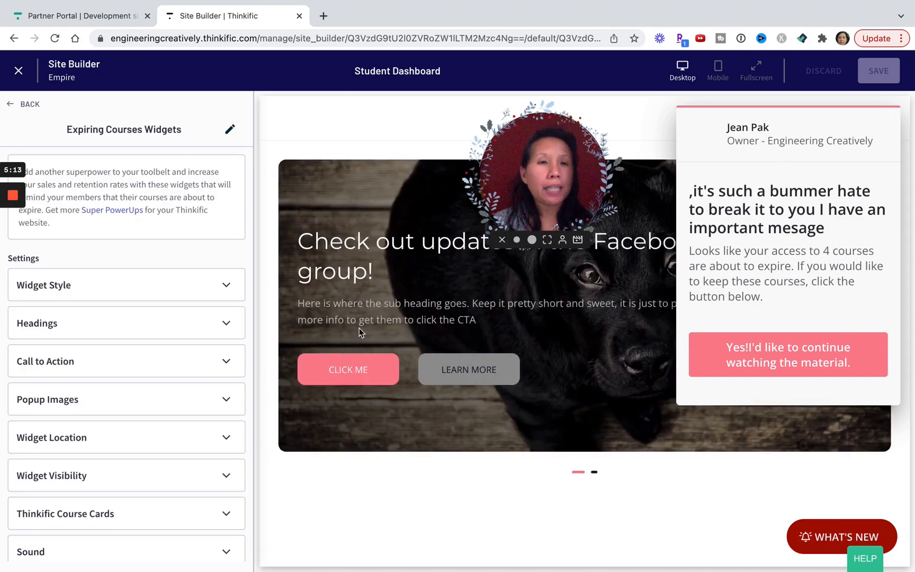
{"action": "left_click", "coordinate": [118, 297]}
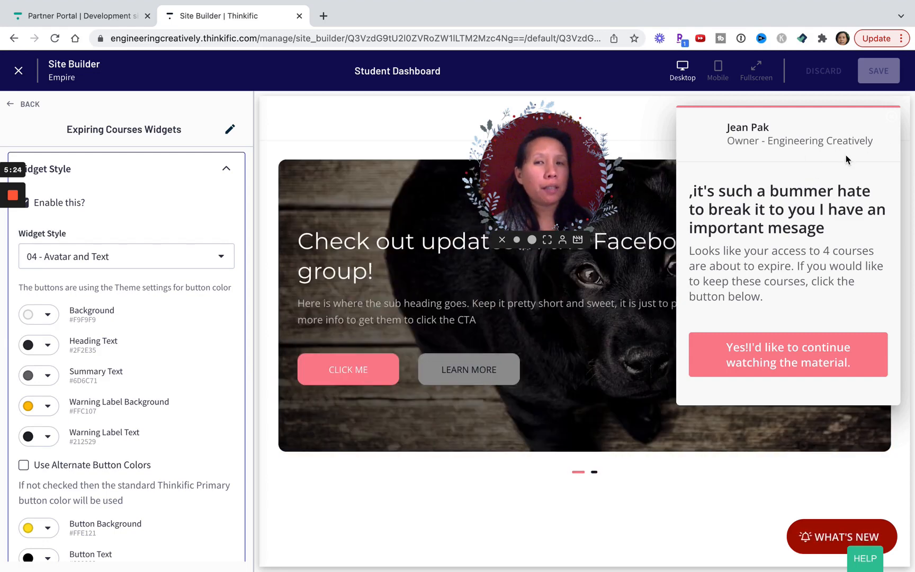
{"action": "left_click", "coordinate": [223, 174]}
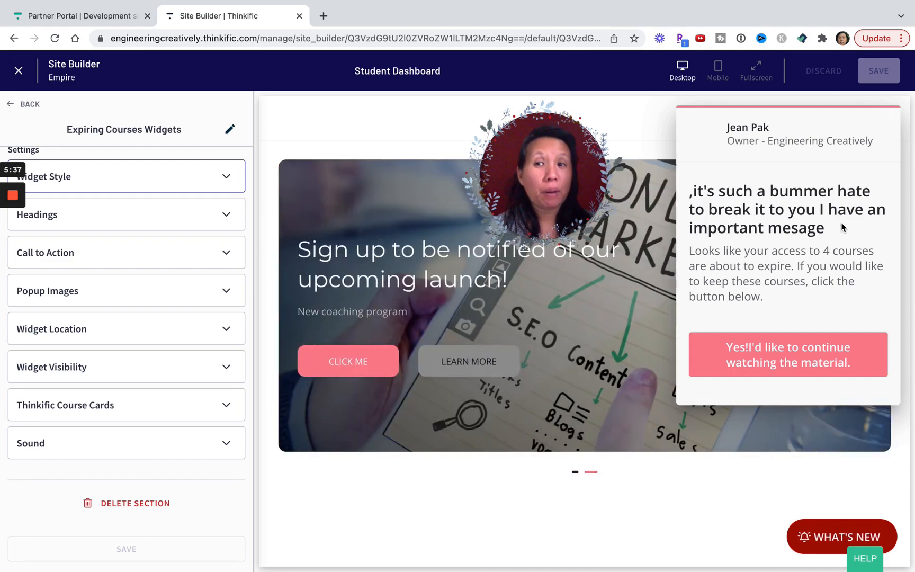
{"action": "left_click", "coordinate": [170, 182]}
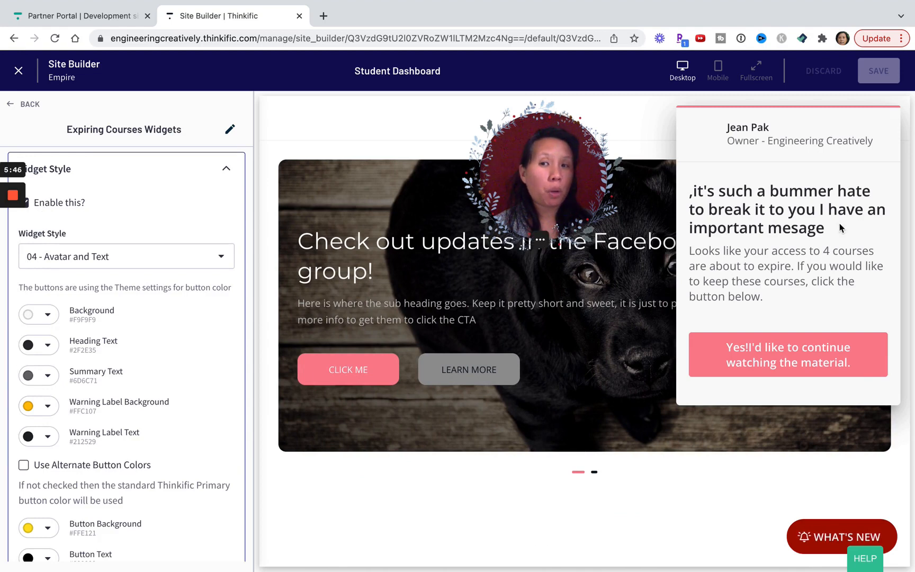
{"action": "scroll", "coordinate": [170, 352], "scroll_direction": "down", "scroll_amount": 2}
{"action": "scroll", "coordinate": [170, 352], "scroll_direction": "down", "scroll_amount": 1}
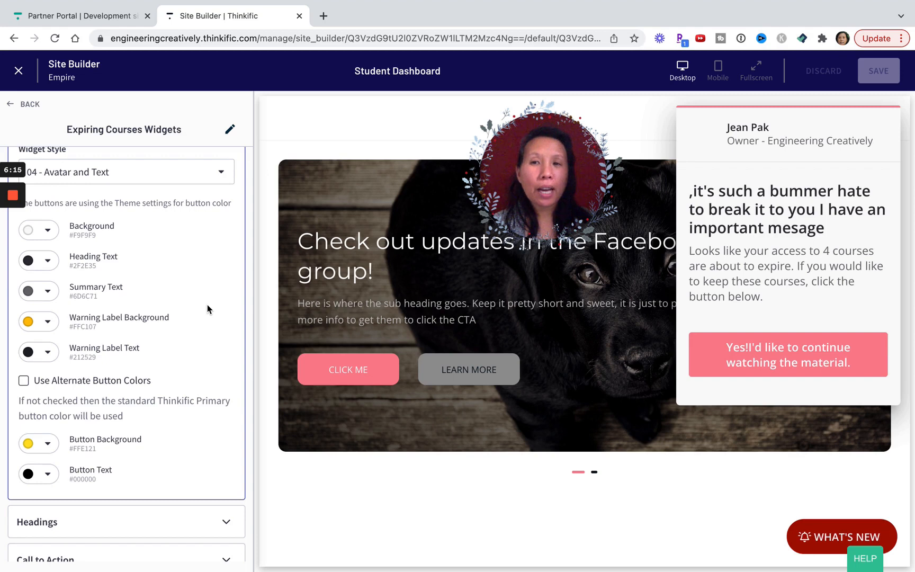
Try the "03 - Just Text" widget style for the expiring courses popup.
{"action": "scroll", "coordinate": [207, 304], "scroll_direction": "up", "scroll_amount": 1}
{"action": "left_click", "coordinate": [183, 204]}
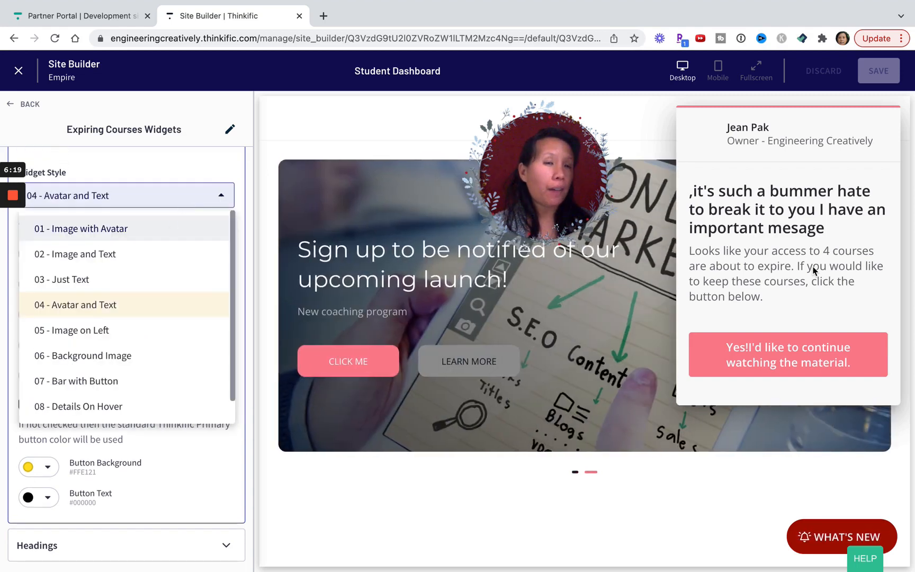
{"action": "left_click", "coordinate": [67, 280]}
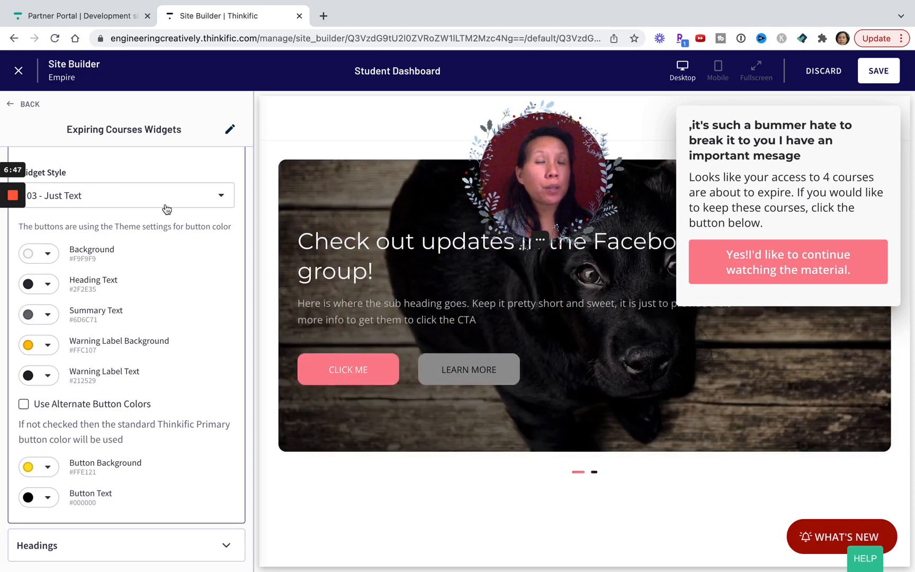
Set the widget style to "01 - Image with Avatar" and save the page.
{"action": "left_click", "coordinate": [166, 208]}
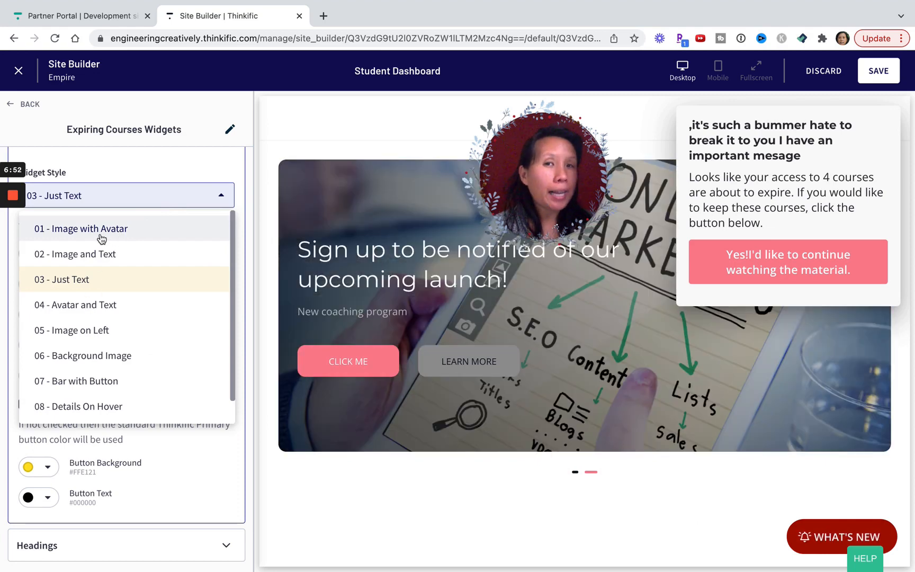
{"action": "left_click", "coordinate": [102, 231]}
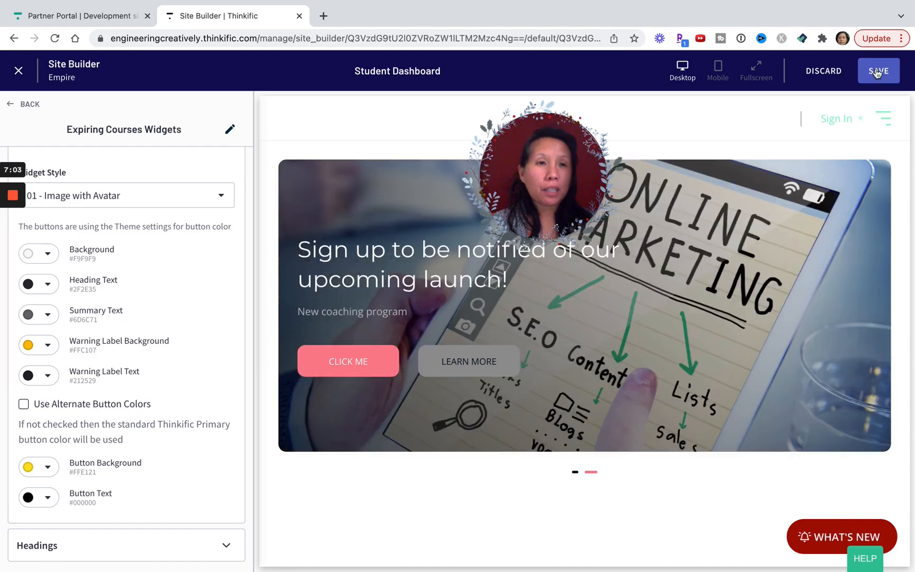
{"action": "left_click", "coordinate": [877, 73]}
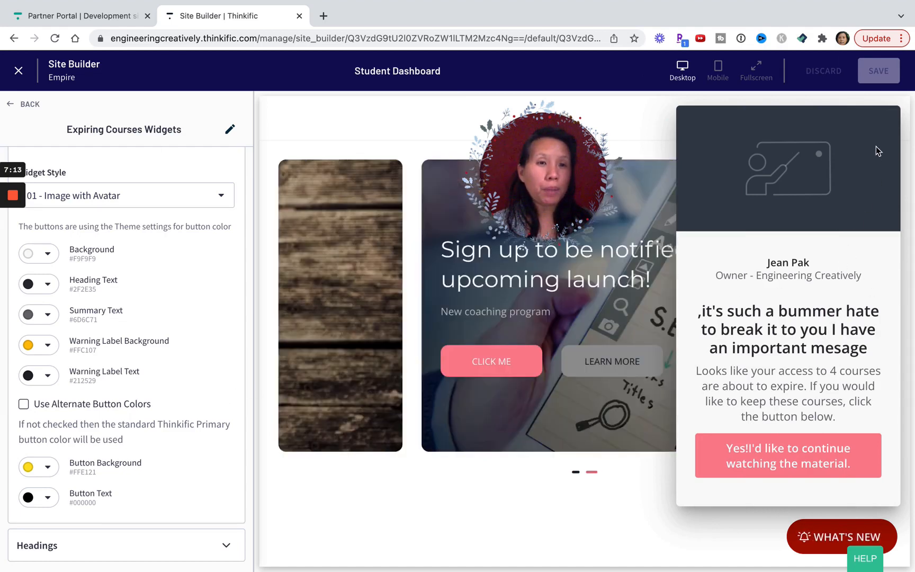
In the Popup Images settings, change the avatar sub heading to "Instructor - Engineering Creatively".
{"action": "scroll", "coordinate": [184, 255], "scroll_direction": "down", "scroll_amount": 3}
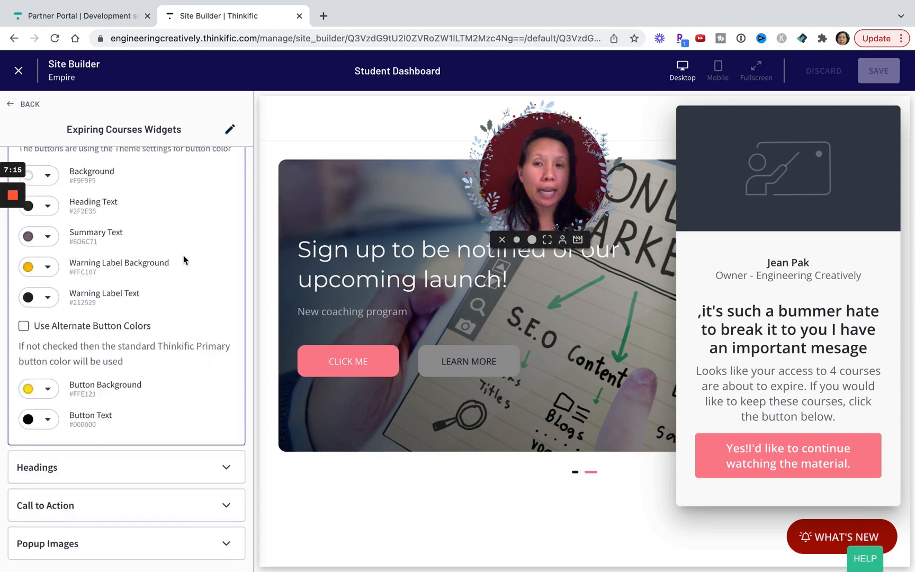
{"action": "scroll", "coordinate": [183, 255], "scroll_direction": "down", "scroll_amount": 7}
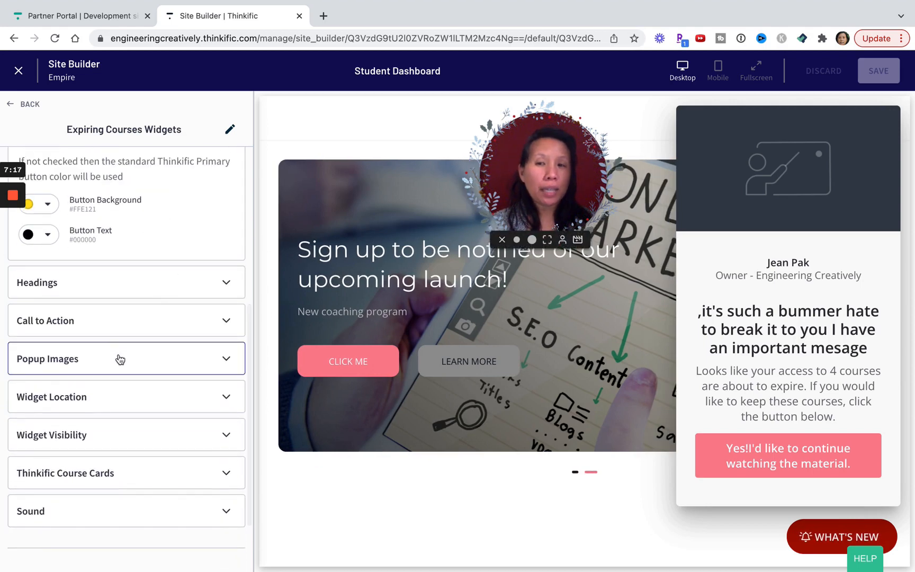
{"action": "left_click", "coordinate": [120, 359]}
{"action": "scroll", "coordinate": [118, 390], "scroll_direction": "down", "scroll_amount": 9}
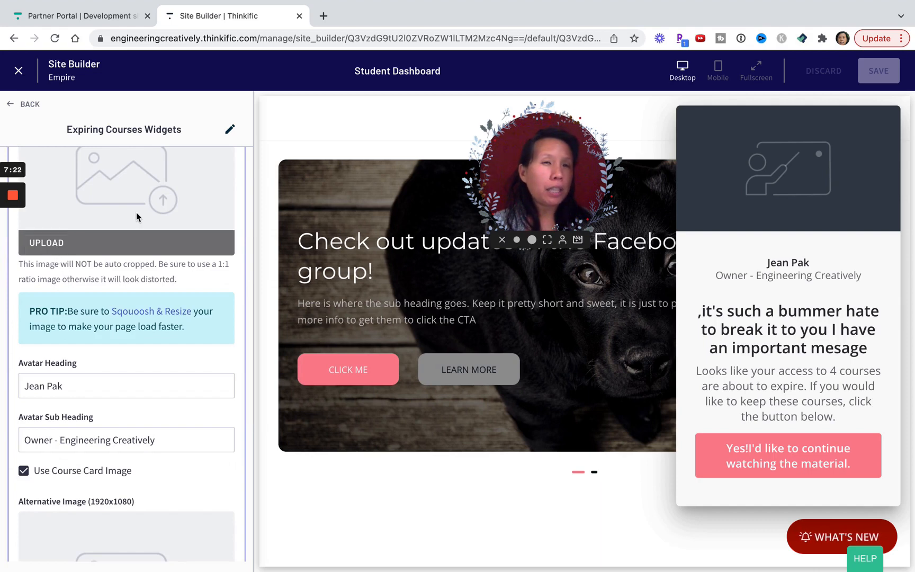
{"action": "scroll", "coordinate": [143, 242], "scroll_direction": "up", "scroll_amount": 2}
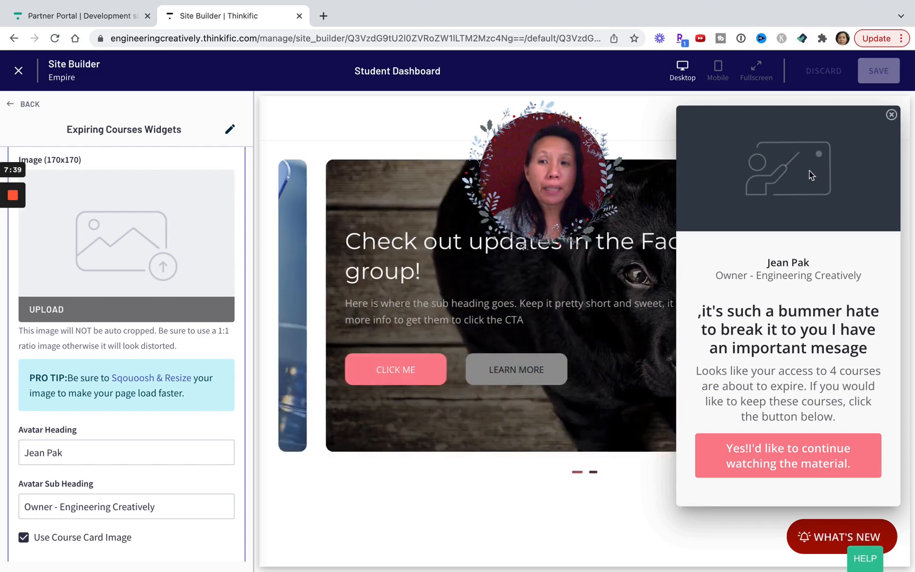
{"action": "scroll", "coordinate": [225, 475], "scroll_direction": "down", "scroll_amount": 1}
{"action": "scroll", "coordinate": [223, 478], "scroll_direction": "down", "scroll_amount": 3}
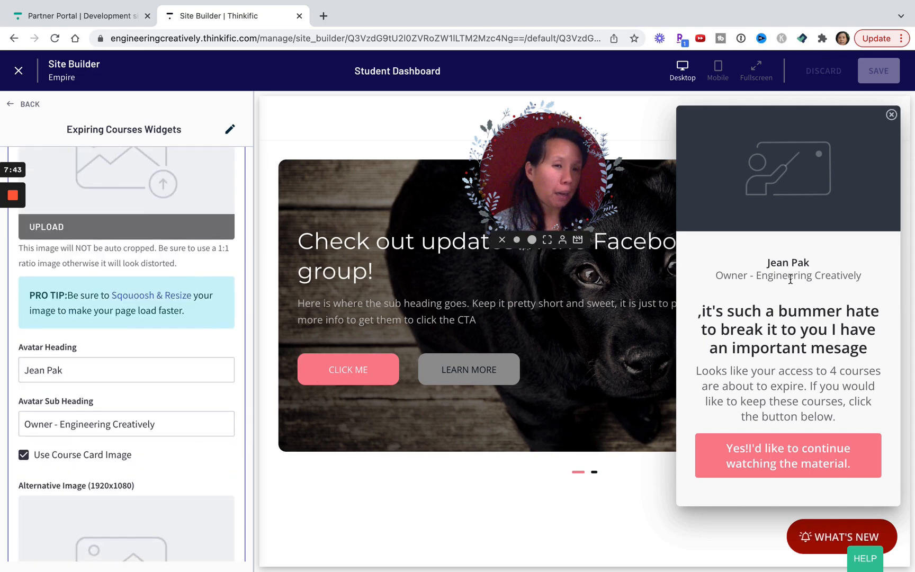
{"action": "left_click_drag", "start_coordinate": [56, 424], "coordinate": [19, 426]}
{"action": "type", "text": "Inst"}
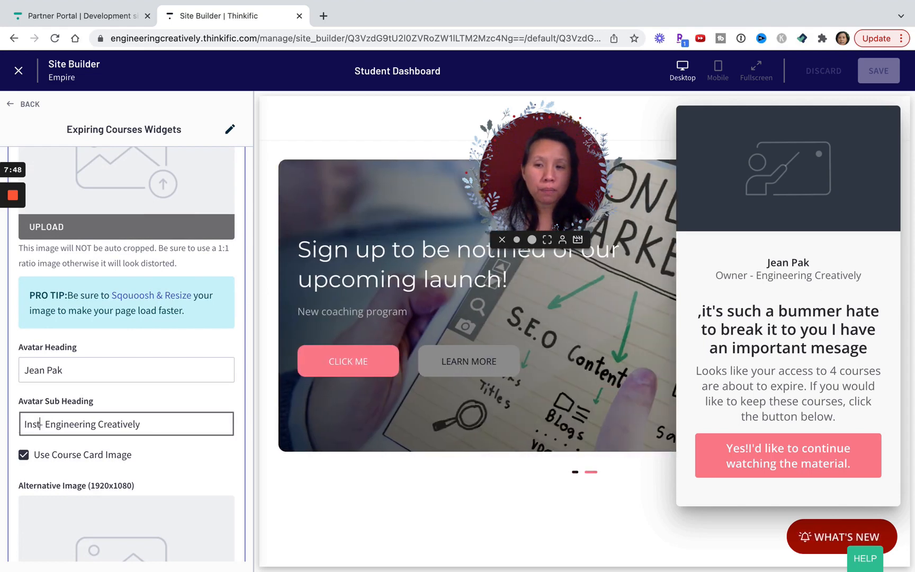
{"action": "type", "text": "ructor"}
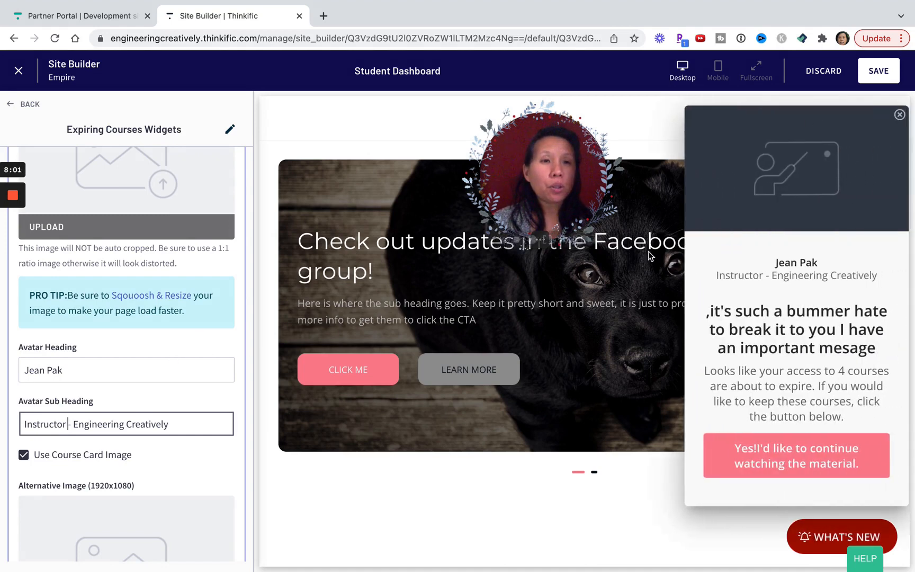
Review the alternative image option for the popup and save the changes to the widget.
{"action": "scroll", "coordinate": [113, 367], "scroll_direction": "down", "scroll_amount": 4}
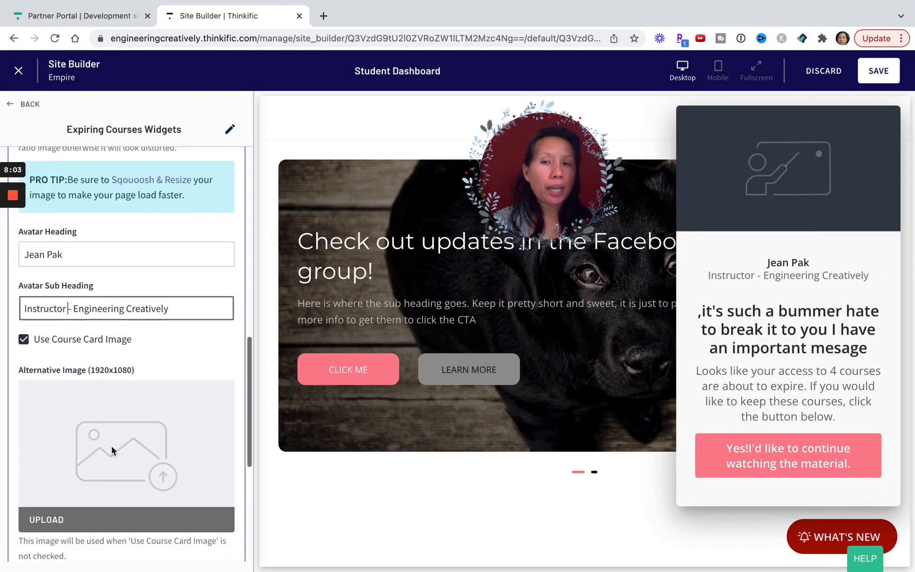
{"action": "scroll", "coordinate": [111, 446], "scroll_direction": "down", "scroll_amount": 3}
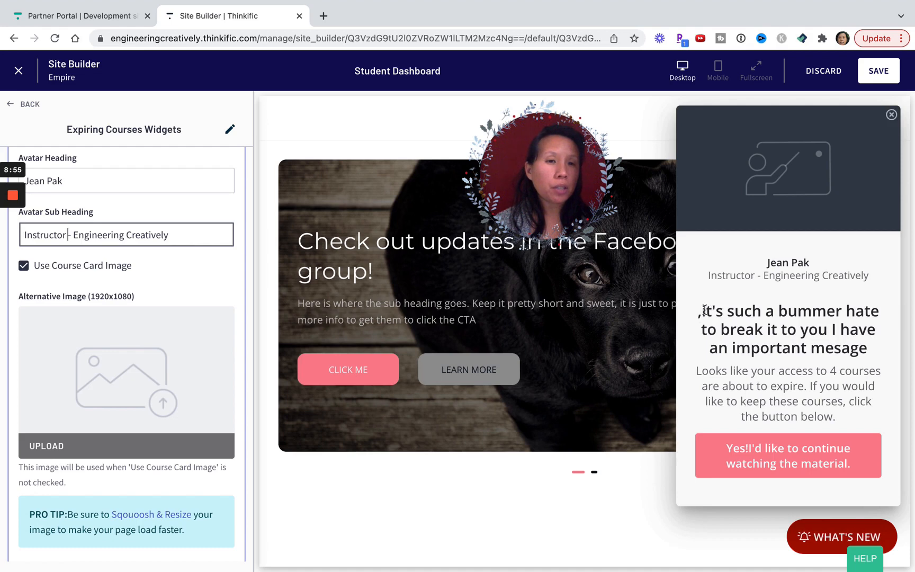
{"action": "left_click", "coordinate": [701, 314]}
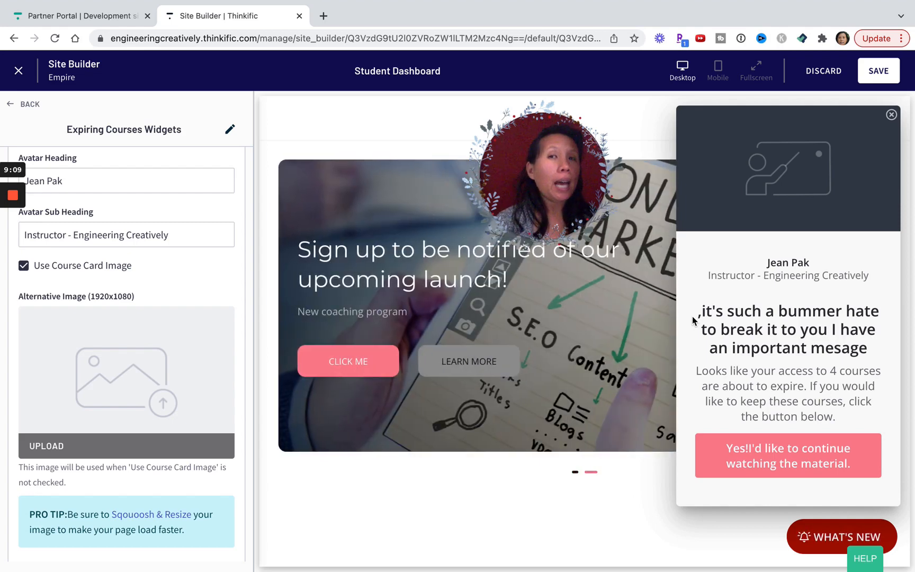
{"action": "left_click", "coordinate": [878, 70]}
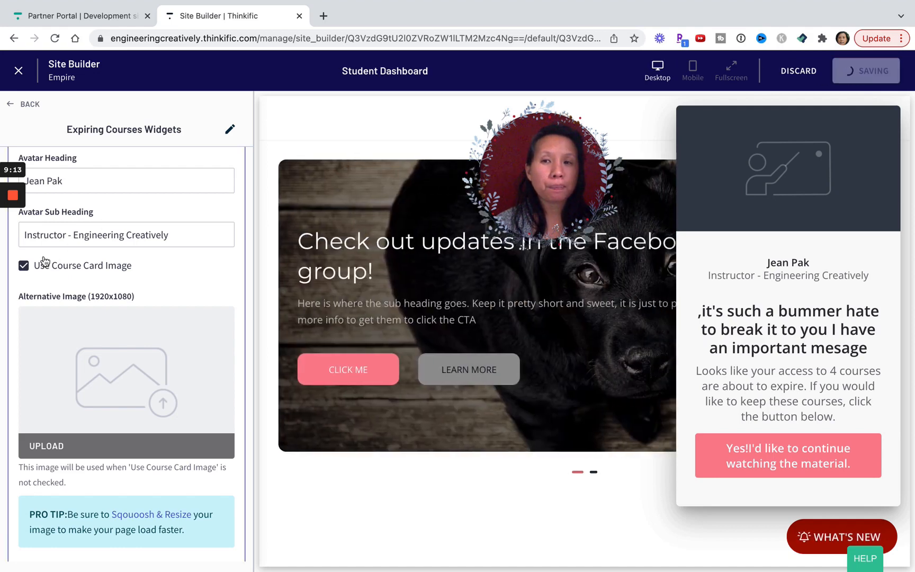
Try the Bottom Right bar location for the widget in the Widget Location settings.
{"action": "scroll", "coordinate": [45, 261], "scroll_direction": "down", "scroll_amount": 4}
{"action": "scroll", "coordinate": [45, 260], "scroll_direction": "down", "scroll_amount": 2}
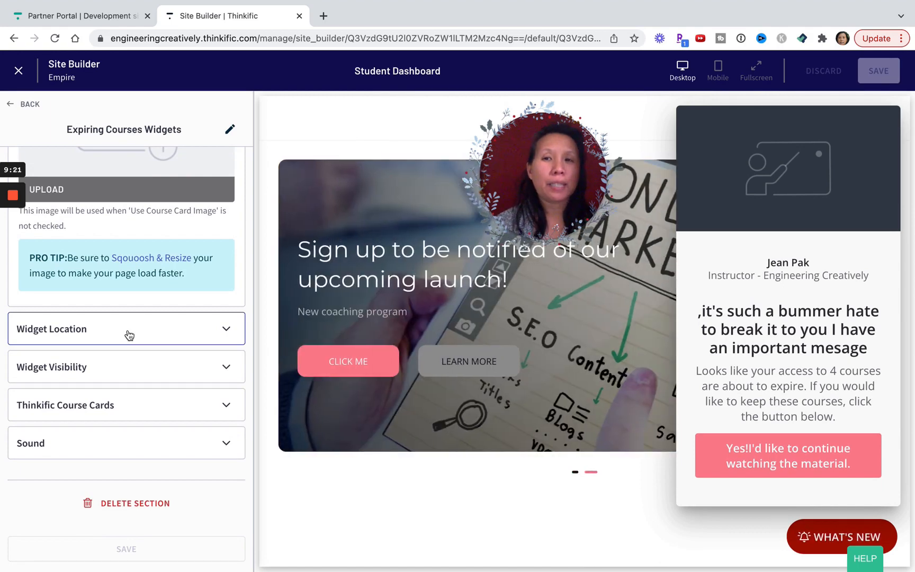
{"action": "left_click", "coordinate": [129, 333]}
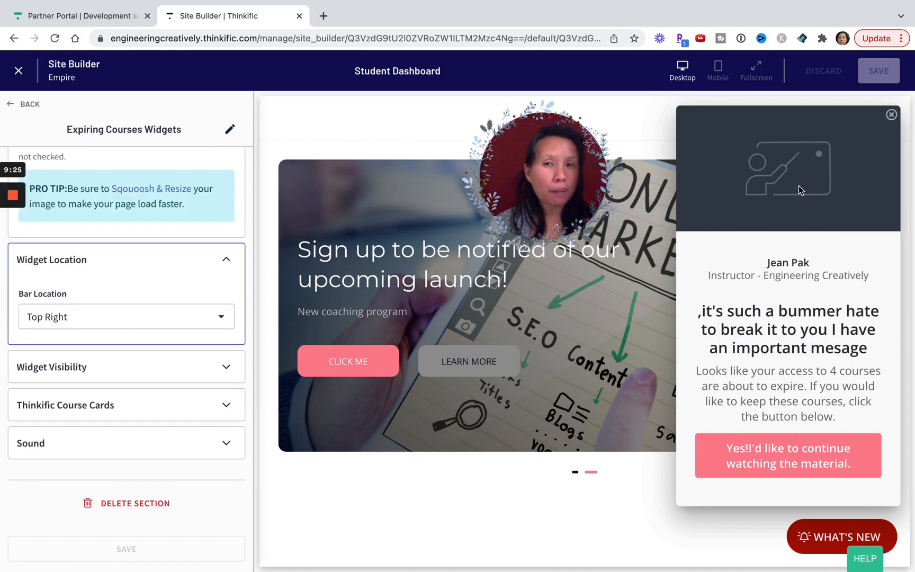
{"action": "left_click", "coordinate": [190, 322]}
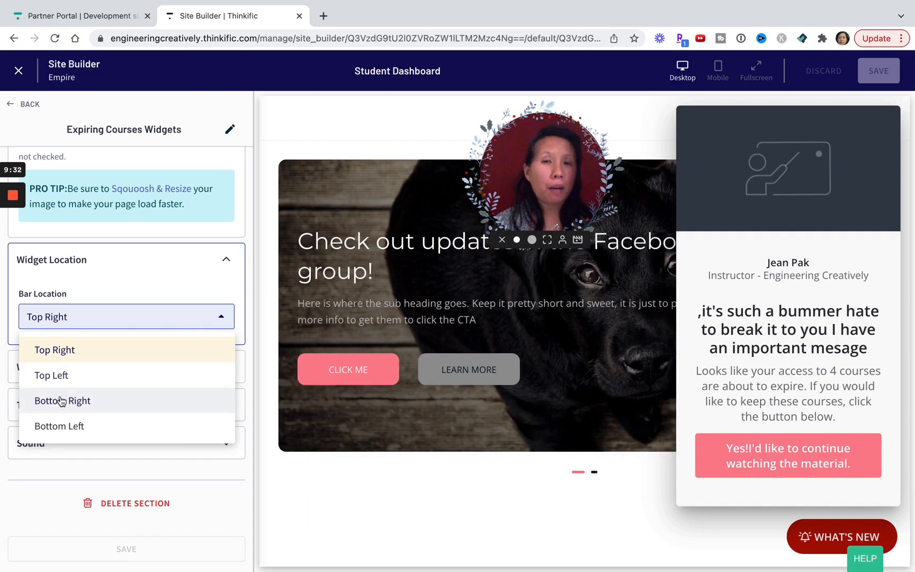
{"action": "left_click", "coordinate": [96, 401]}
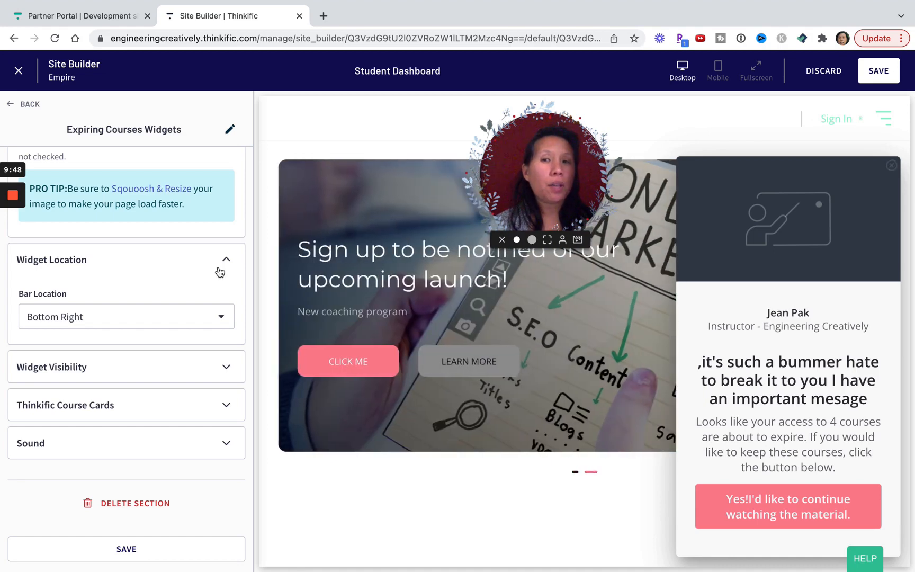
Set the widget's bar location to Bottom Left and save the page.
{"action": "left_click", "coordinate": [68, 317]}
{"action": "left_click", "coordinate": [62, 433]}
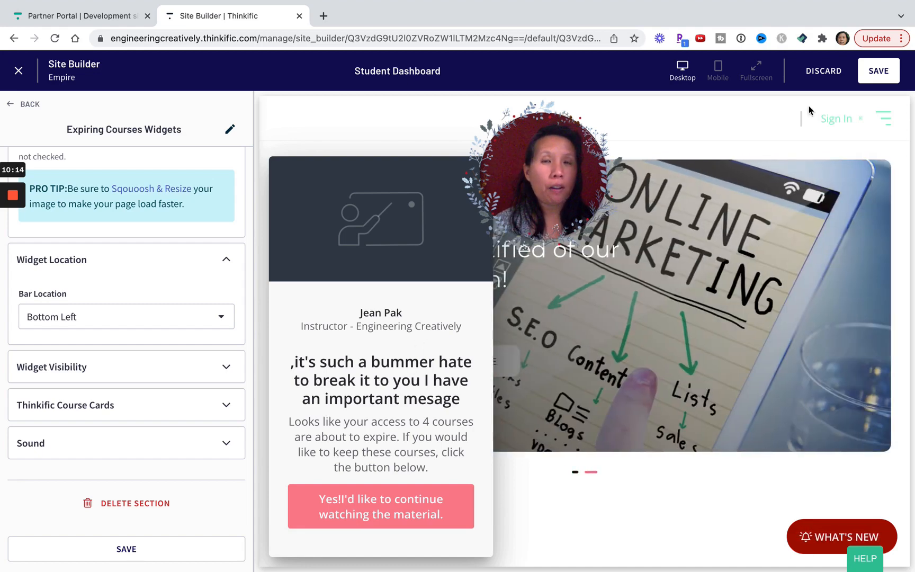
{"action": "left_click", "coordinate": [875, 77]}
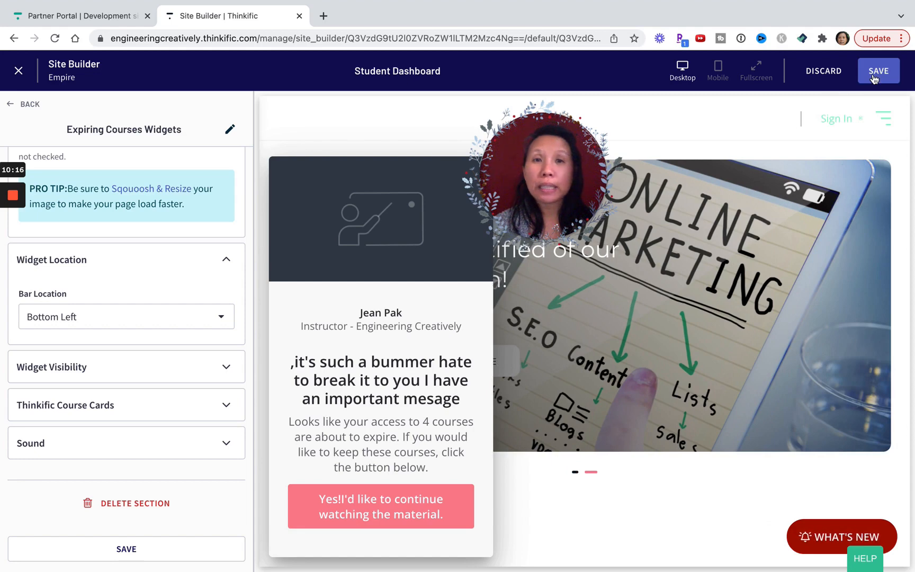
{"action": "left_click", "coordinate": [874, 77]}
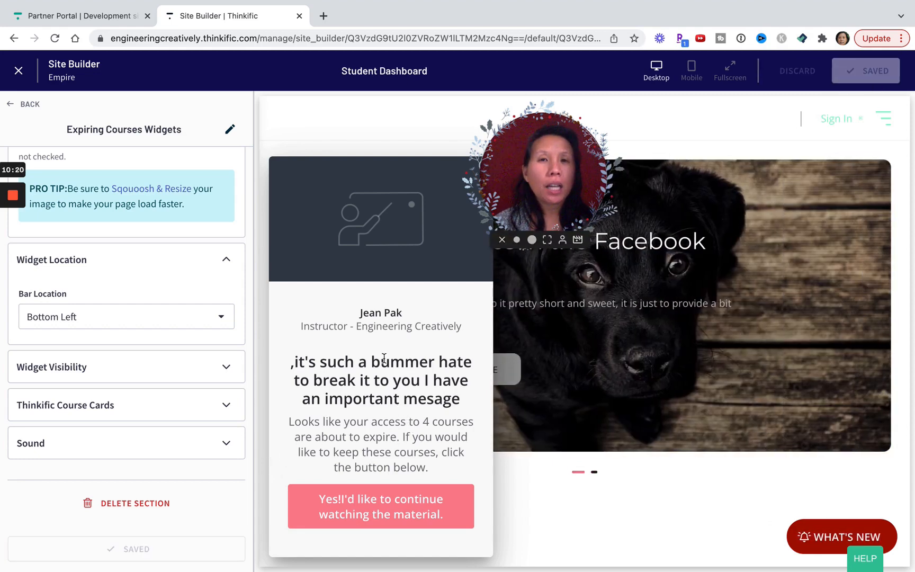
{"action": "left_click", "coordinate": [123, 328]}
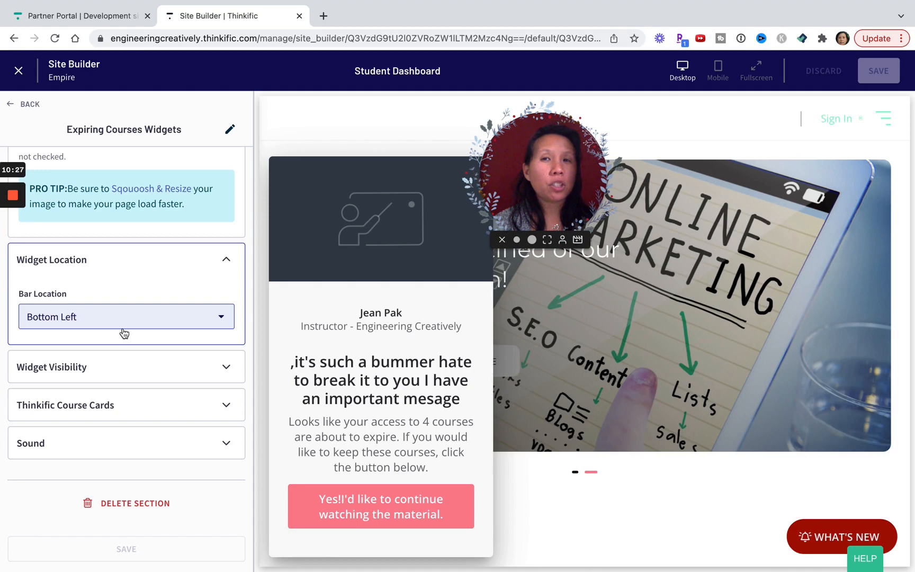
{"action": "left_click", "coordinate": [410, 275]}
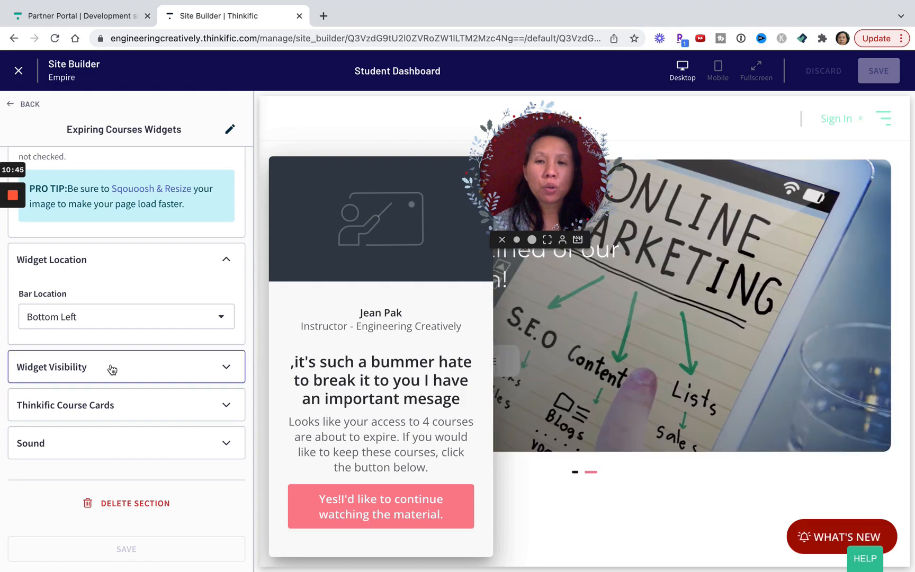
In the Widget Visibility settings, choose Always for when to show the warnings and save the page.
{"action": "left_click", "coordinate": [112, 367]}
{"action": "scroll", "coordinate": [115, 354], "scroll_direction": "down", "scroll_amount": 5}
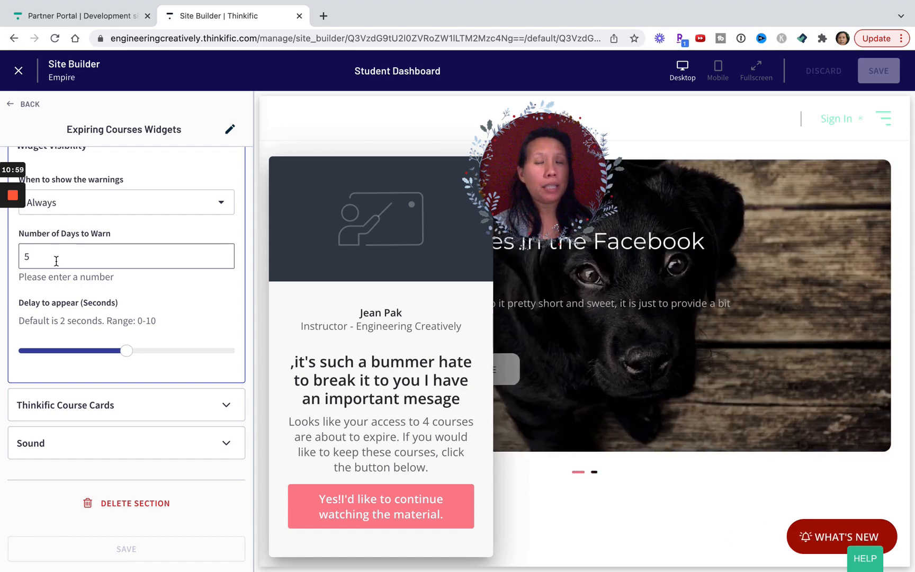
{"action": "left_click", "coordinate": [138, 204]}
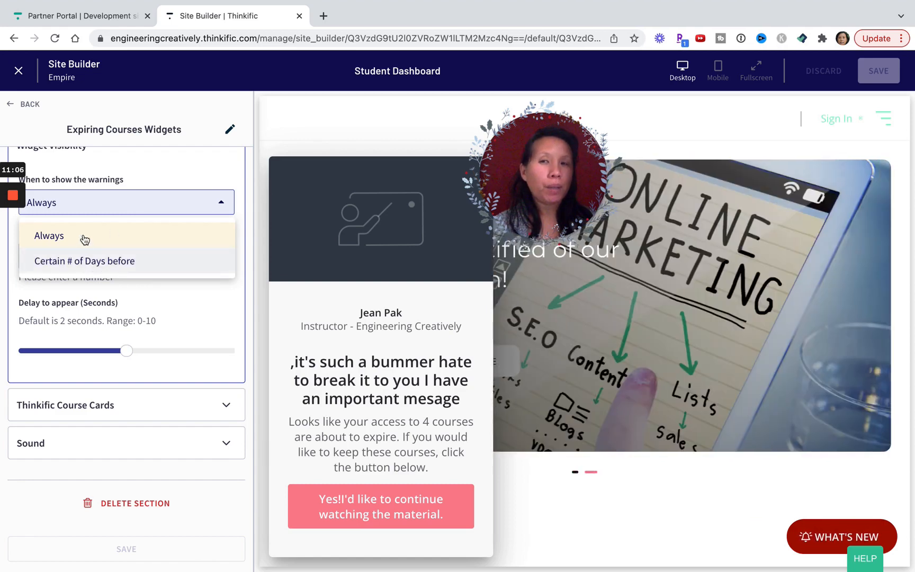
{"action": "left_click", "coordinate": [84, 238]}
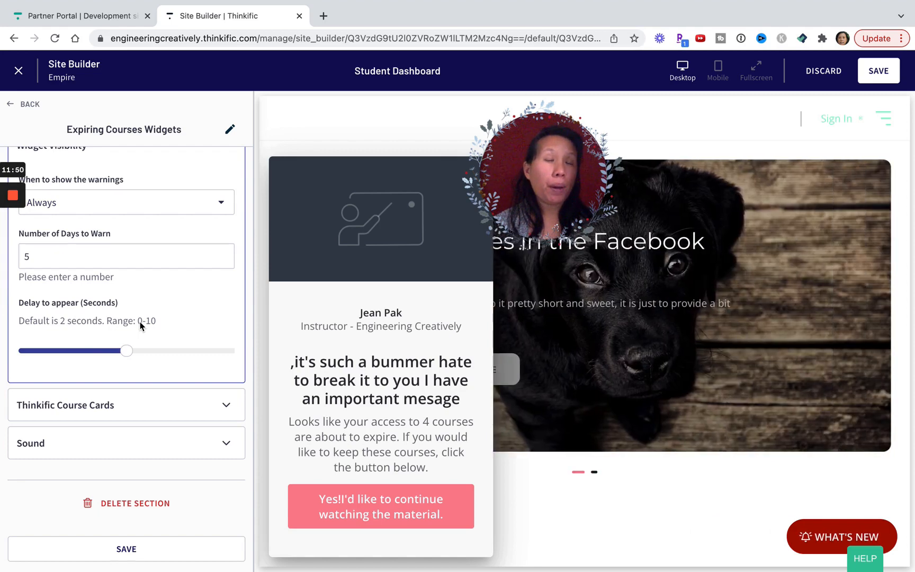
{"action": "left_click", "coordinate": [873, 73]}
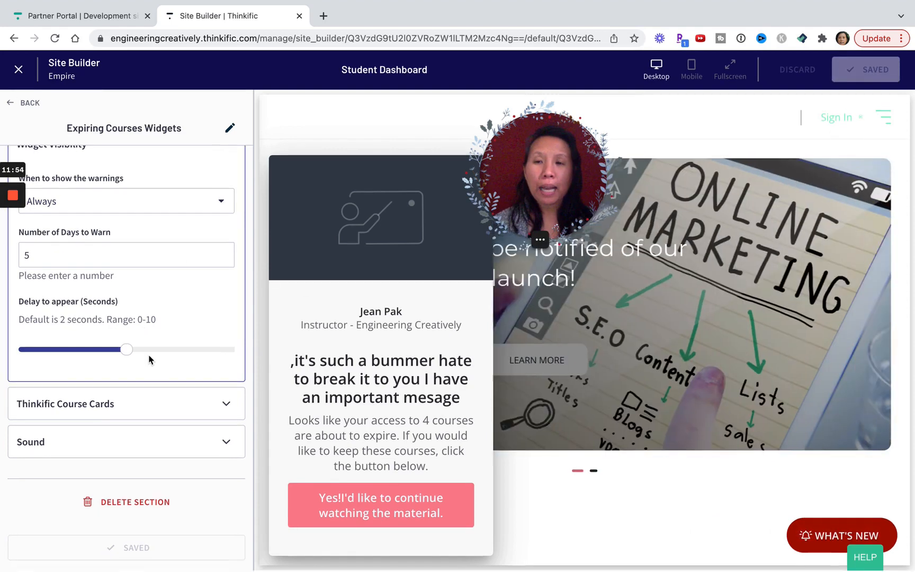
In the Thinkific Course Cards settings, change the start of the expiring text to "Expiring!" and set the animation to None.
{"action": "left_click", "coordinate": [140, 406]}
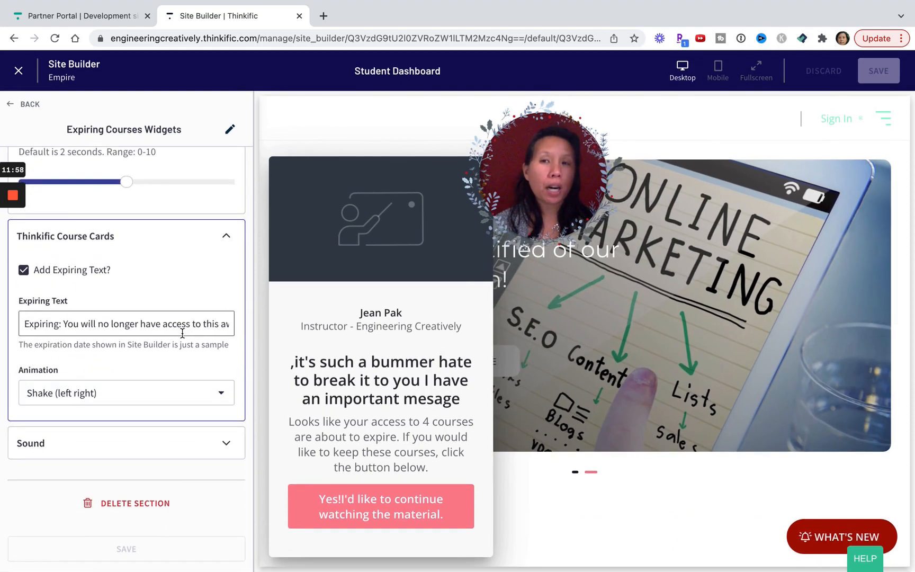
{"action": "left_click", "coordinate": [64, 324]}
{"action": "key", "text": "BackSpace"}
{"action": "key", "text": "BackSpace"}
{"action": "type", "text": "!"}
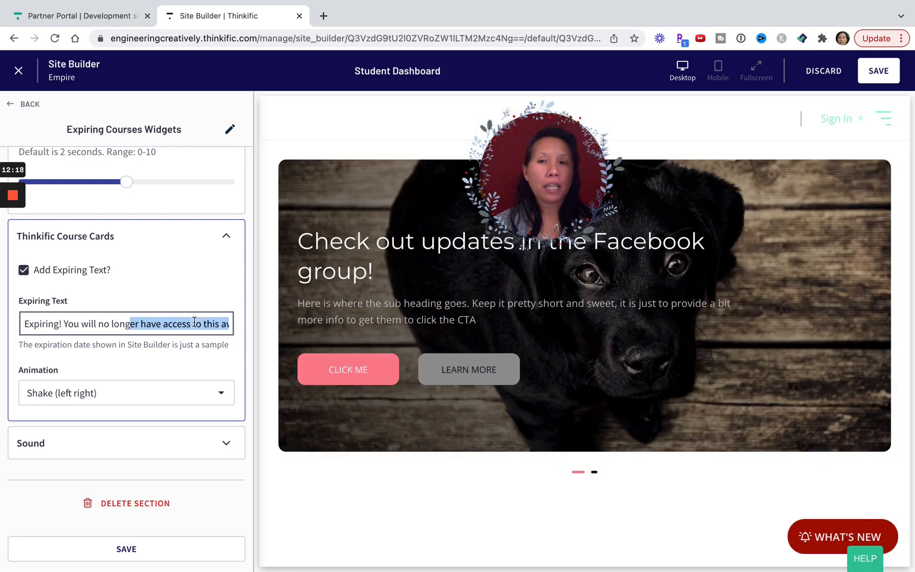
{"action": "left_click", "coordinate": [194, 322]}
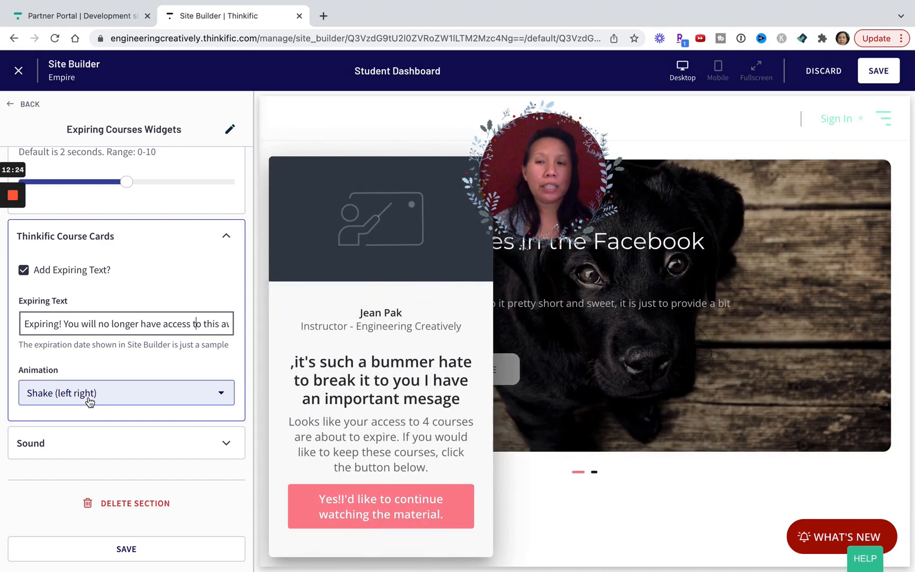
{"action": "left_click", "coordinate": [89, 401]}
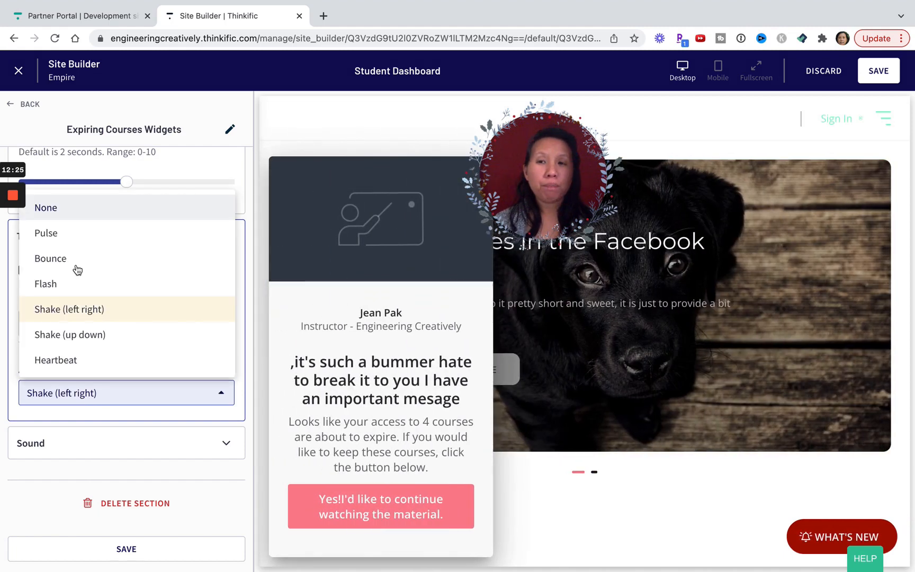
{"action": "left_click", "coordinate": [63, 210]}
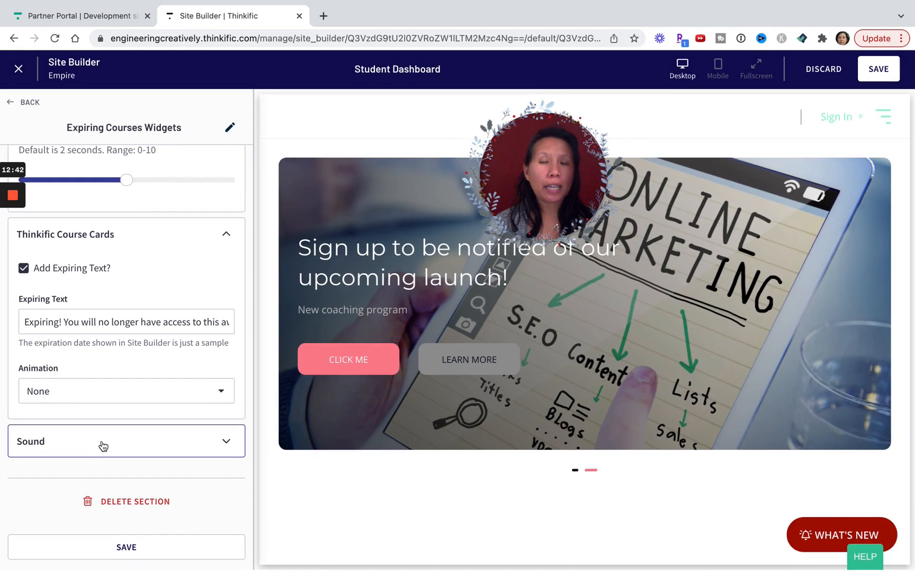
Review the sound choices available in the widget's Sound settings and save the changes to the page.
{"action": "left_click", "coordinate": [104, 447]}
{"action": "scroll", "coordinate": [104, 450], "scroll_direction": "down", "scroll_amount": 5}
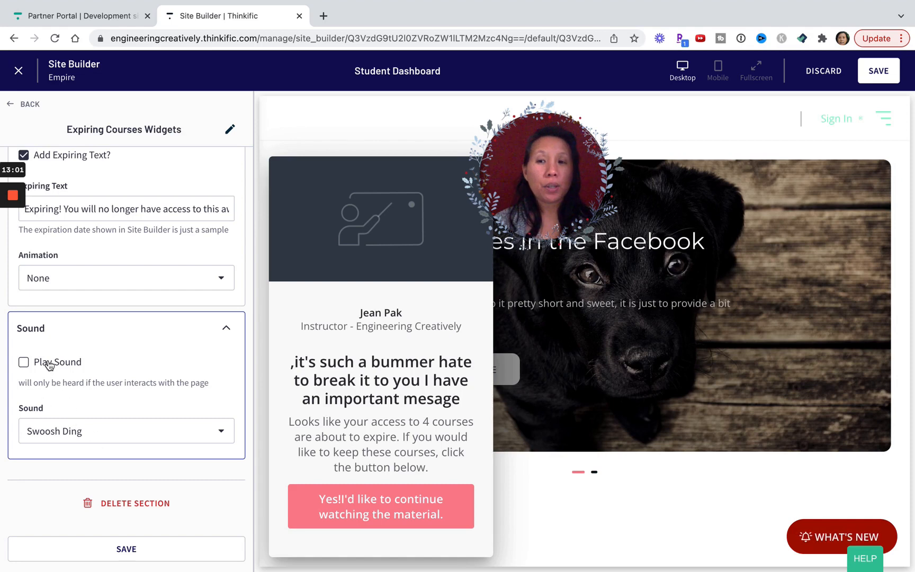
{"action": "left_click", "coordinate": [98, 430]}
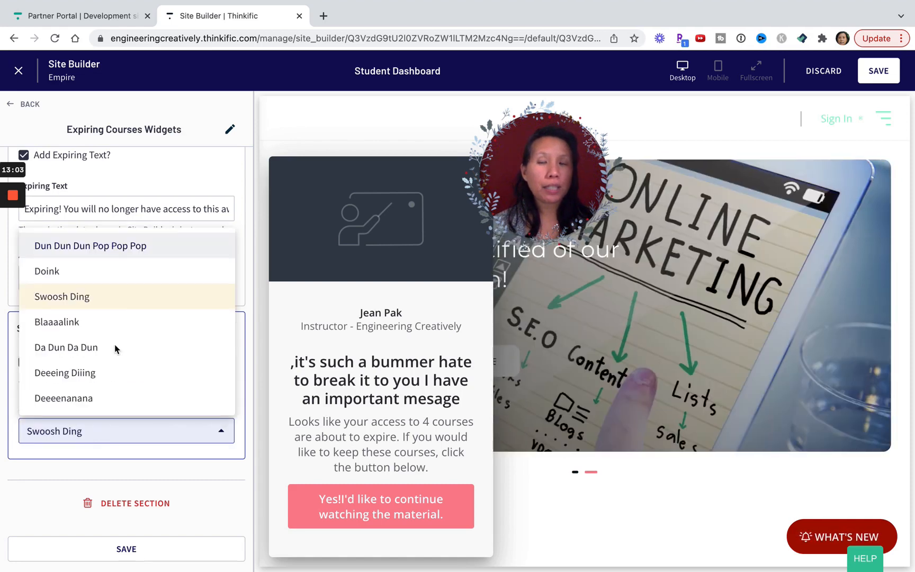
{"action": "scroll", "coordinate": [125, 312], "scroll_direction": "up", "scroll_amount": 10}
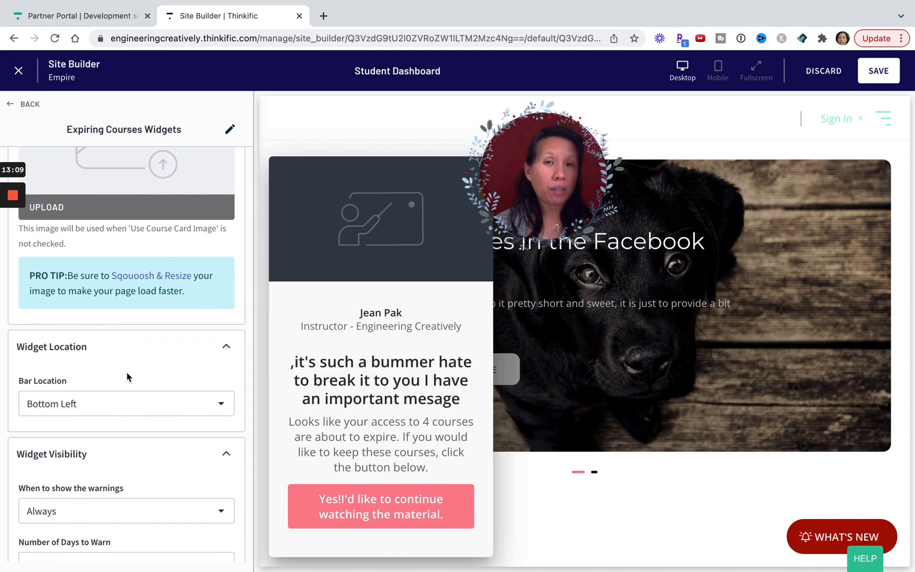
{"action": "left_click", "coordinate": [874, 80]}
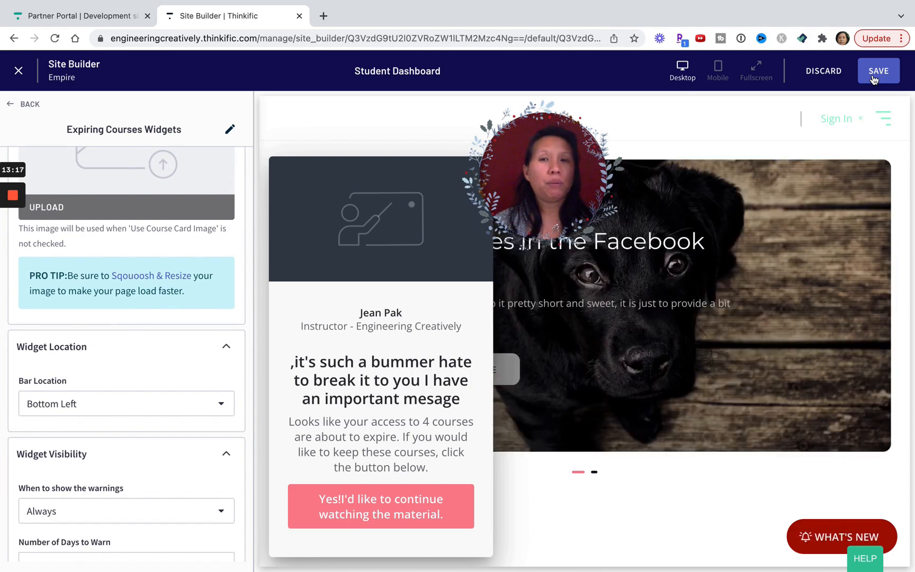
{"action": "left_click", "coordinate": [195, 408]}
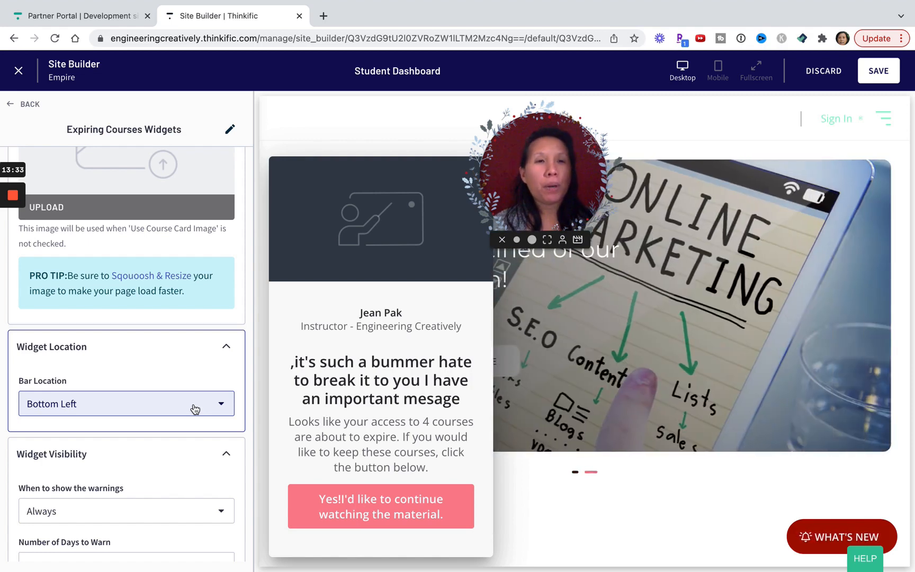
{"action": "left_click", "coordinate": [887, 76]}
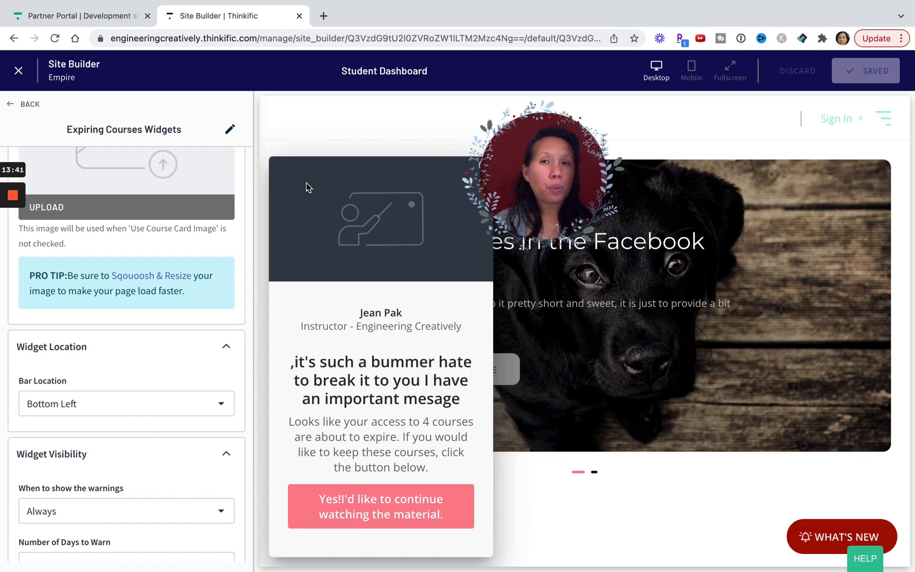
{"action": "mouse_move", "coordinate": [12, 202]}
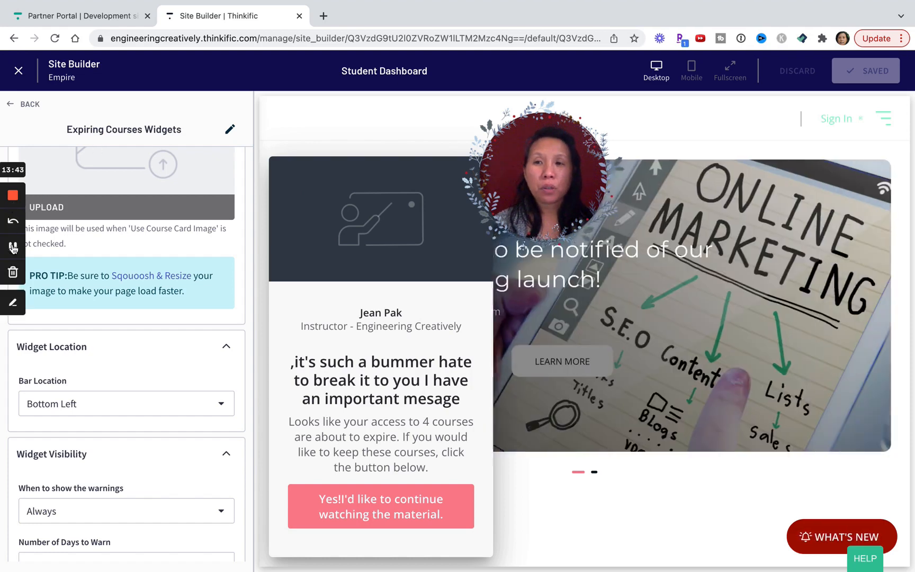
{"action": "left_click", "coordinate": [13, 246]}
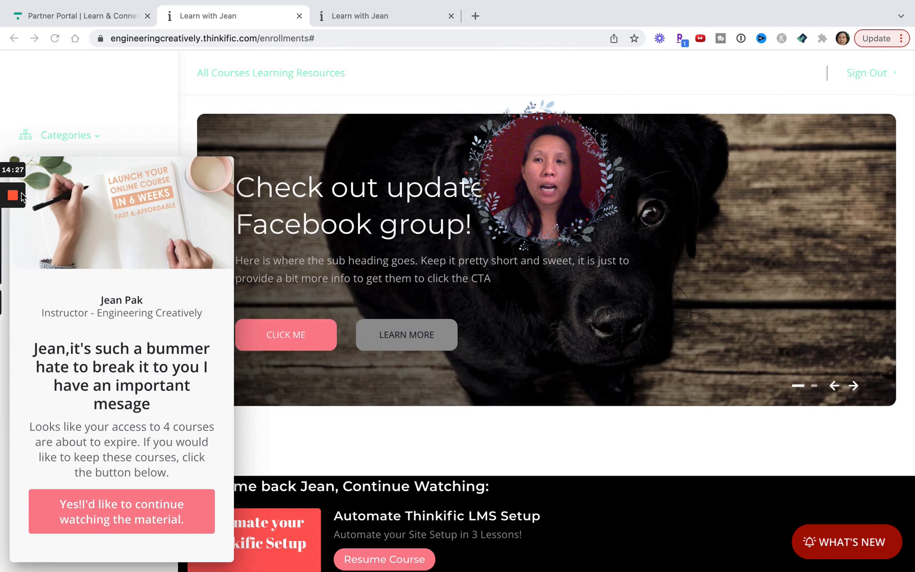
{"action": "mouse_move", "coordinate": [13, 243]}
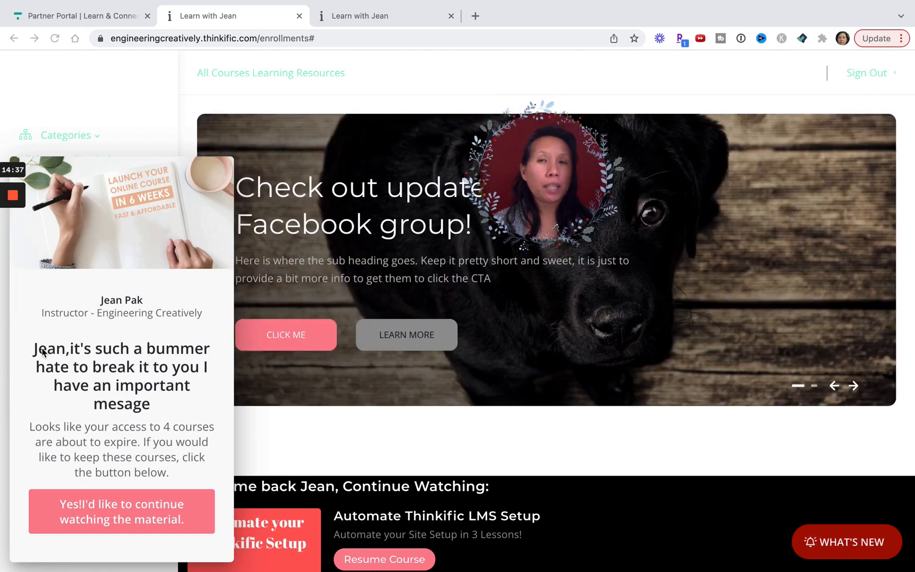
{"action": "mouse_move", "coordinate": [9, 200]}
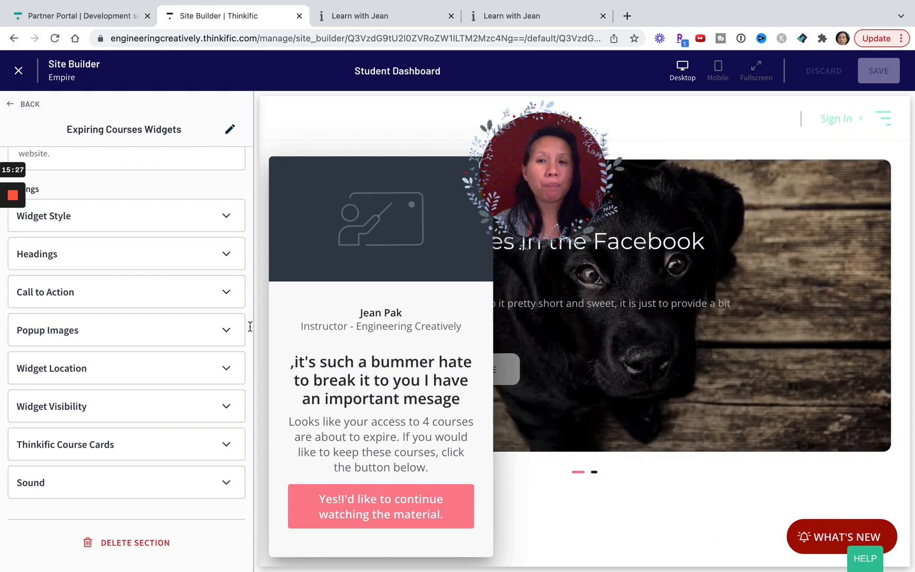
In the Call to Action settings, set the product for the checkout page to "Launch your Online Course in 6 Weeks".
{"action": "left_click", "coordinate": [165, 295]}
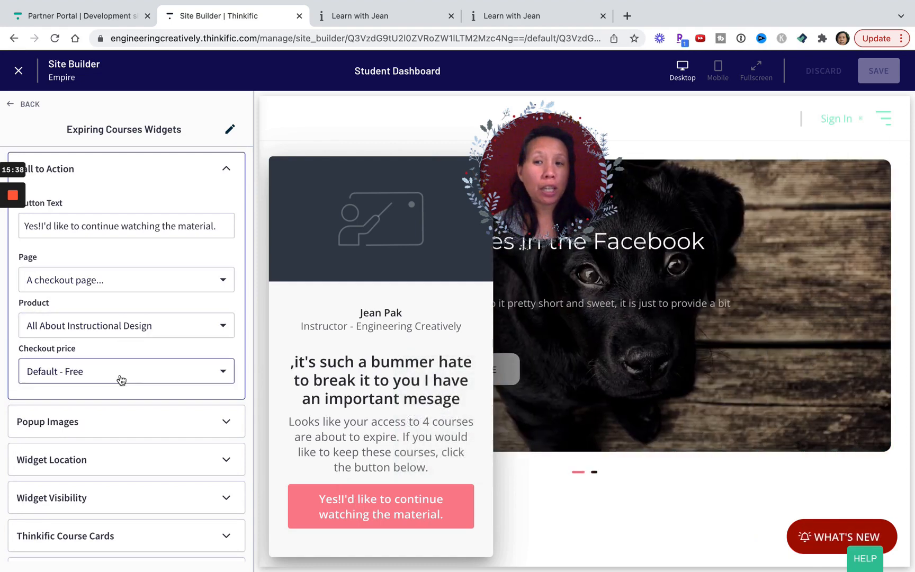
{"action": "left_click", "coordinate": [110, 331]}
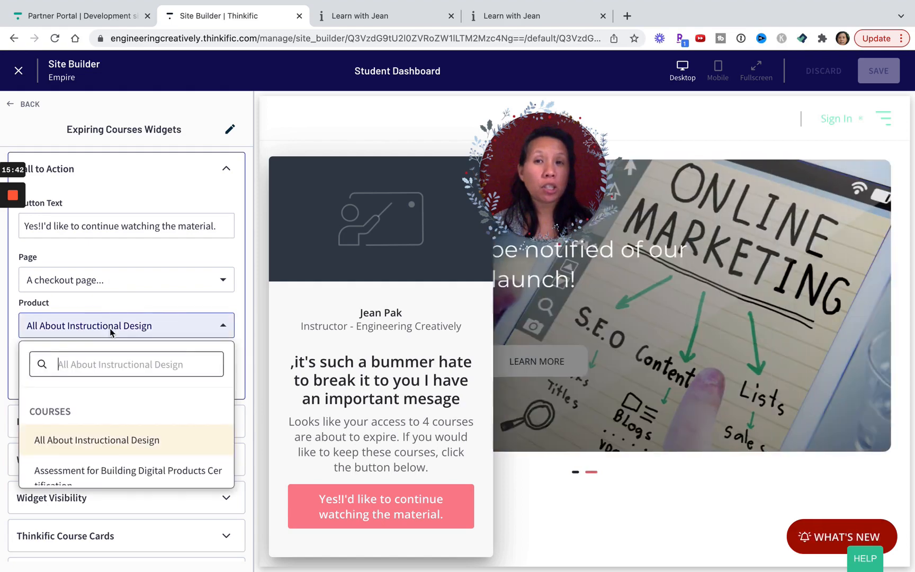
{"action": "scroll", "coordinate": [129, 384], "scroll_direction": "down", "scroll_amount": 5}
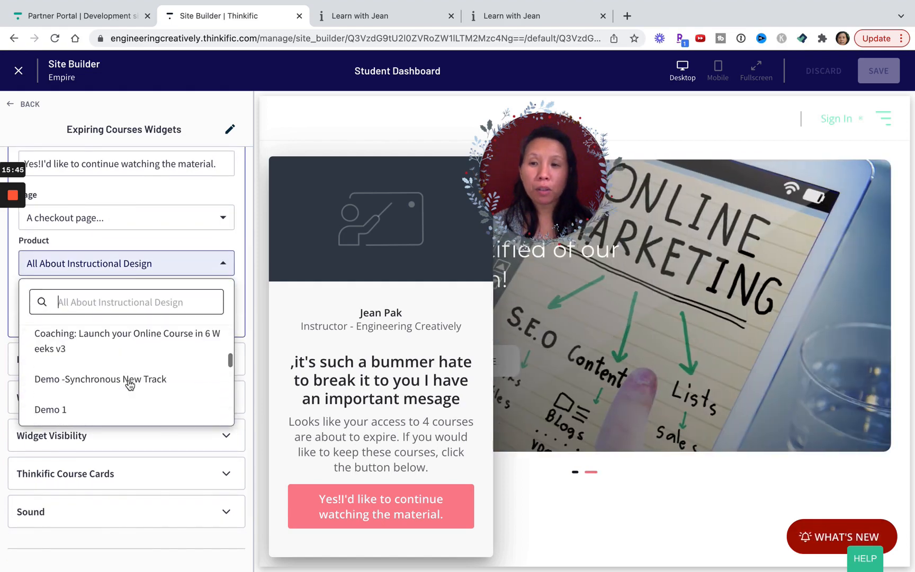
{"action": "scroll", "coordinate": [130, 384], "scroll_direction": "down", "scroll_amount": 3}
{"action": "left_click", "coordinate": [129, 382]}
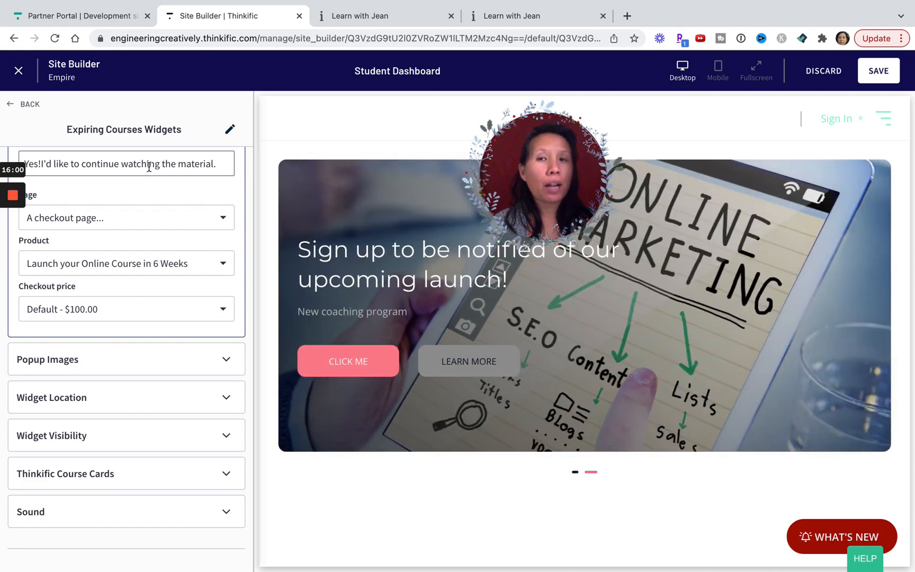
{"action": "left_click", "coordinate": [155, 377]}
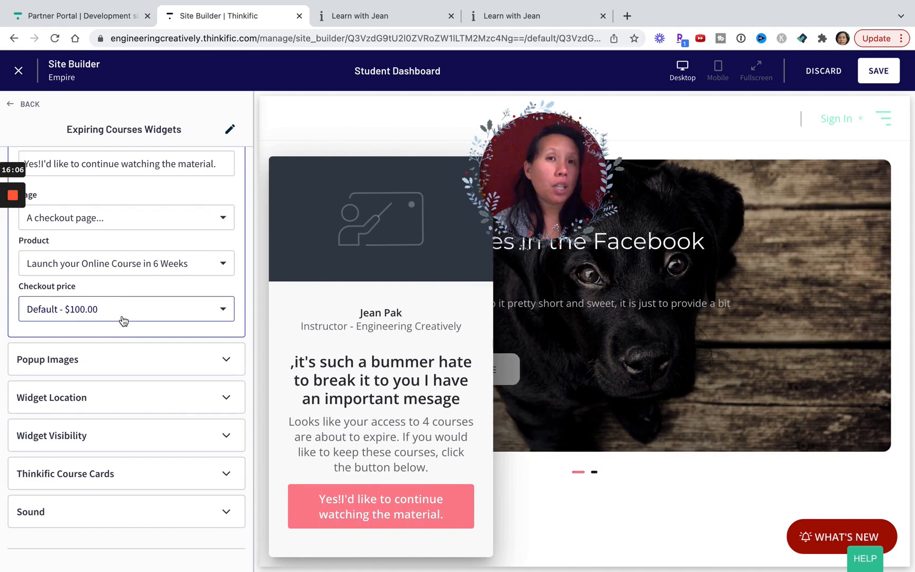
Change the call-to-action button's target page to a custom URL and start editing its URL.
{"action": "scroll", "coordinate": [123, 321], "scroll_direction": "up", "scroll_amount": 2}
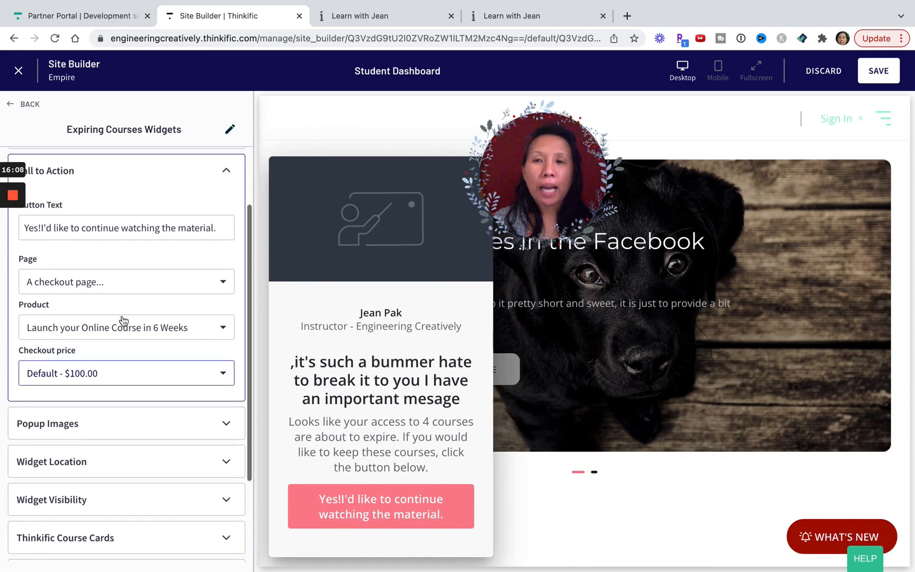
{"action": "left_click", "coordinate": [105, 285]}
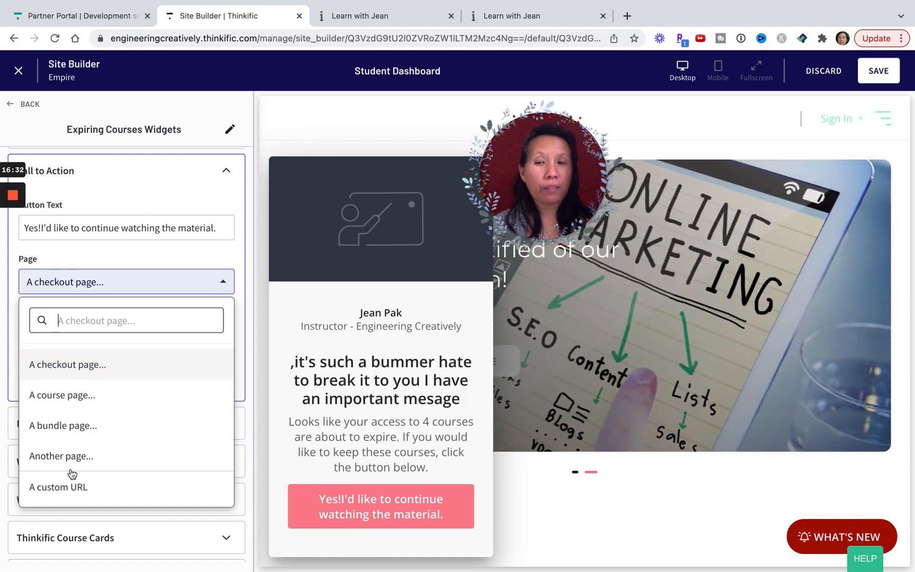
{"action": "left_click", "coordinate": [53, 488]}
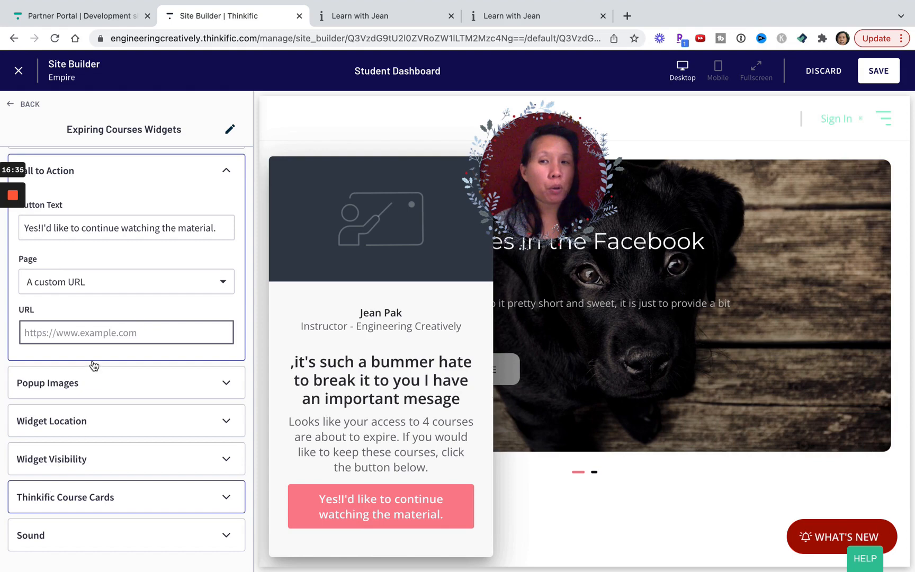
{"action": "left_click", "coordinate": [107, 339]}
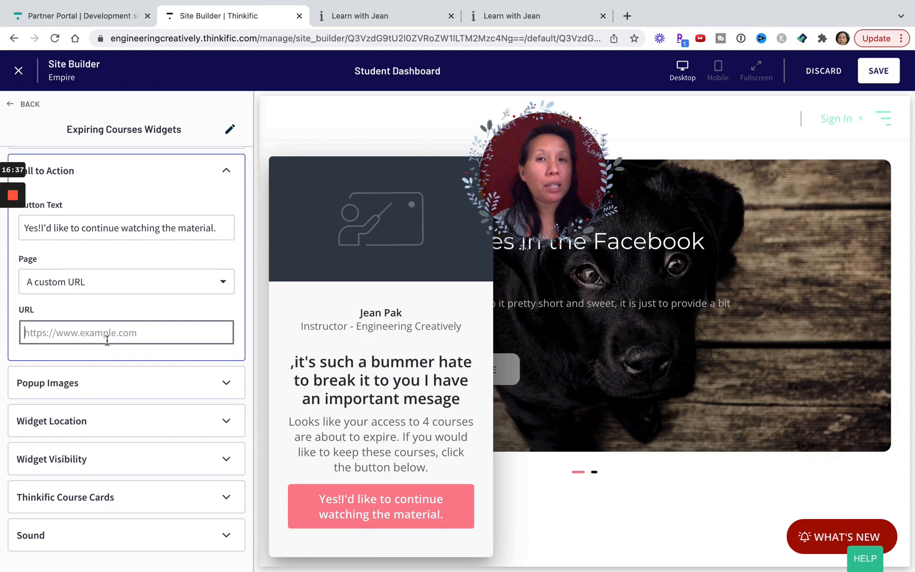